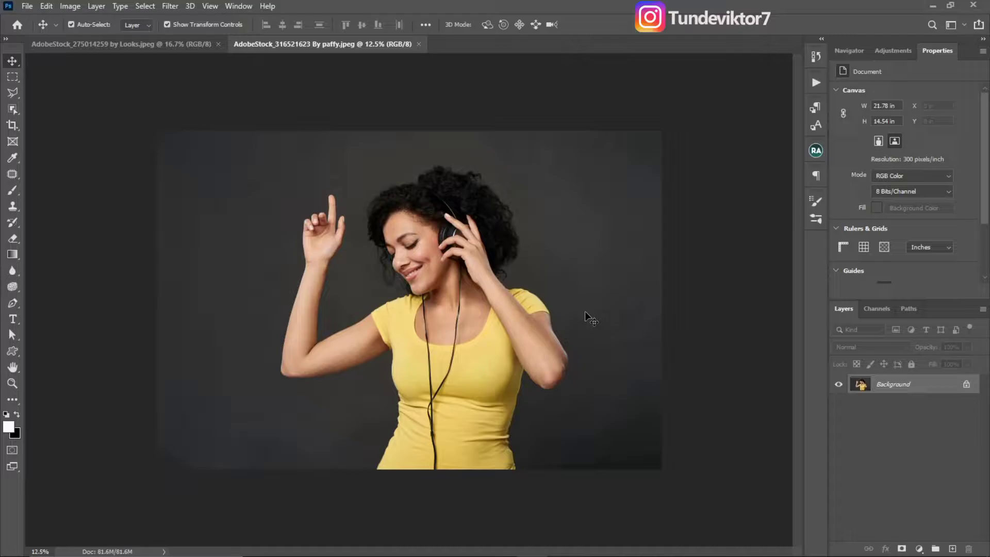
- Place the AdobeStock_306298550 By blacksalmon texture image from Downloads as an embedded object in the woman's portrait document
{"action": "key", "text": "ctrl+0"}
{"action": "left_click", "coordinate": [27, 6]}
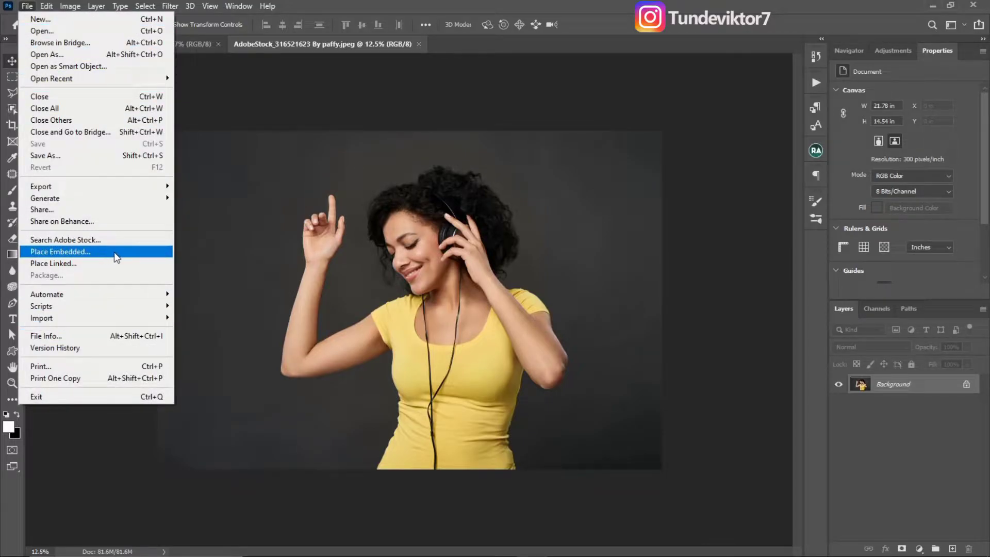
{"action": "left_click", "coordinate": [108, 252]}
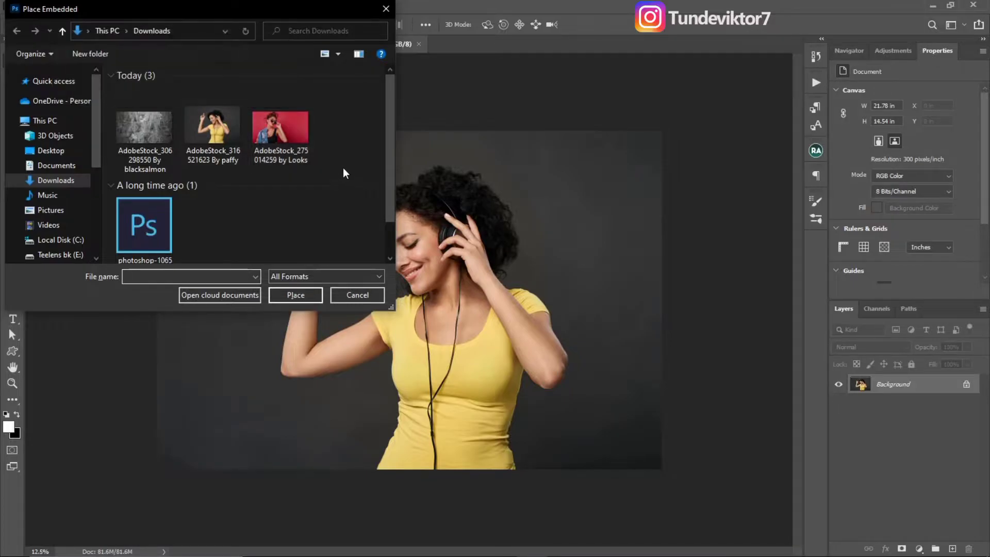
{"action": "left_click_drag", "start_coordinate": [391, 172], "coordinate": [351, 146]}
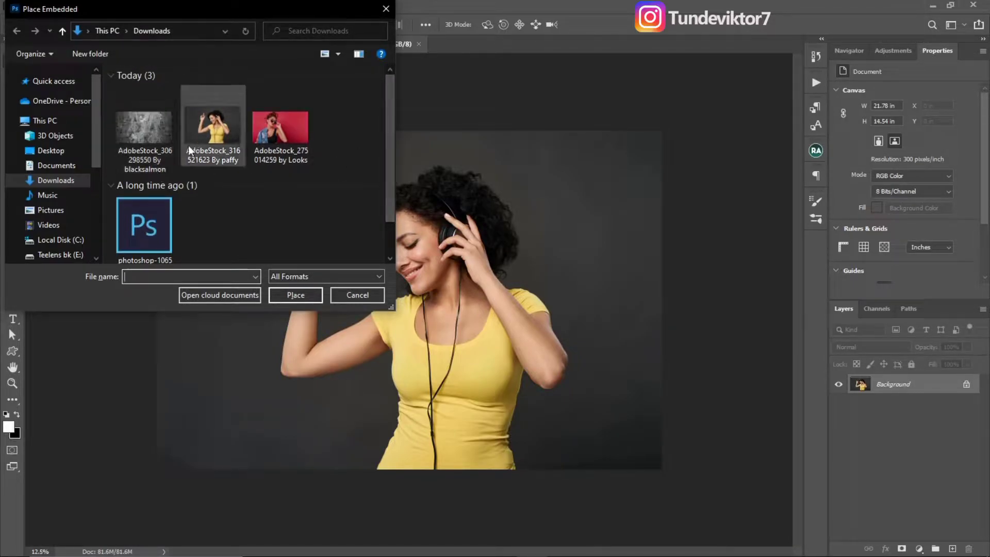
{"action": "left_click", "coordinate": [143, 131]}
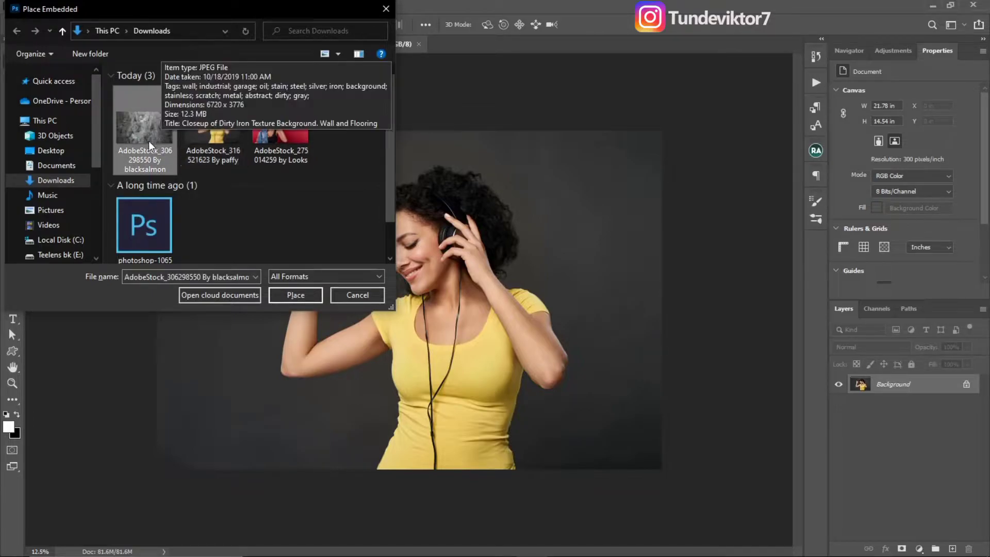
{"action": "left_click", "coordinate": [295, 295]}
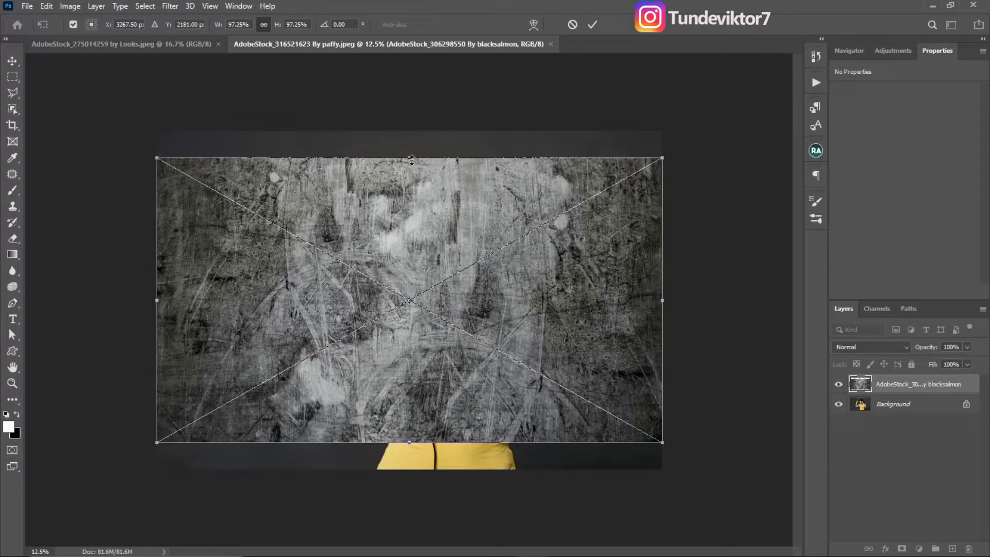
- Enlarge the placed texture until it covers the whole canvas, and commit the transform
{"action": "left_click_drag", "start_coordinate": [411, 157], "coordinate": [409, 136]}
{"action": "left_click_drag", "start_coordinate": [410, 442], "coordinate": [409, 475]}
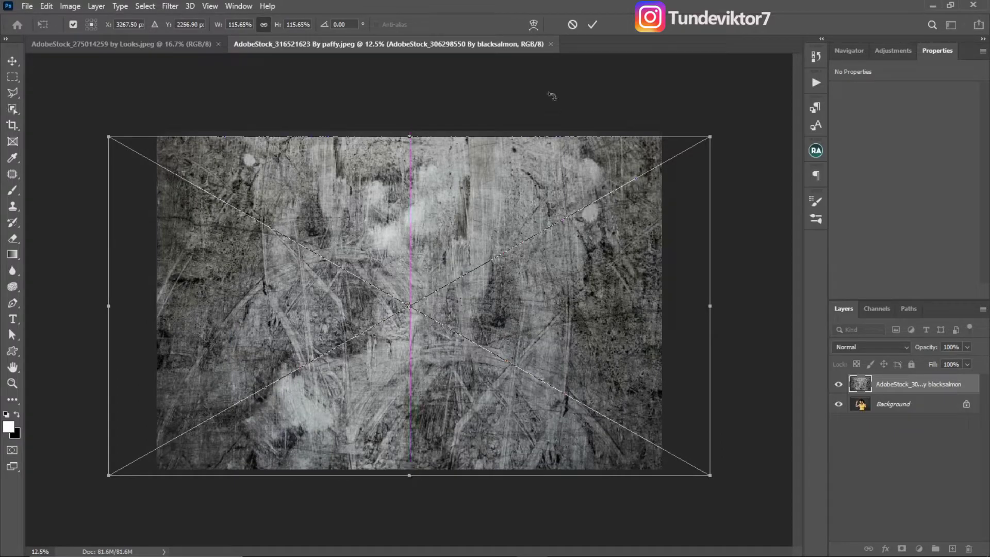
{"action": "left_click", "coordinate": [598, 25]}
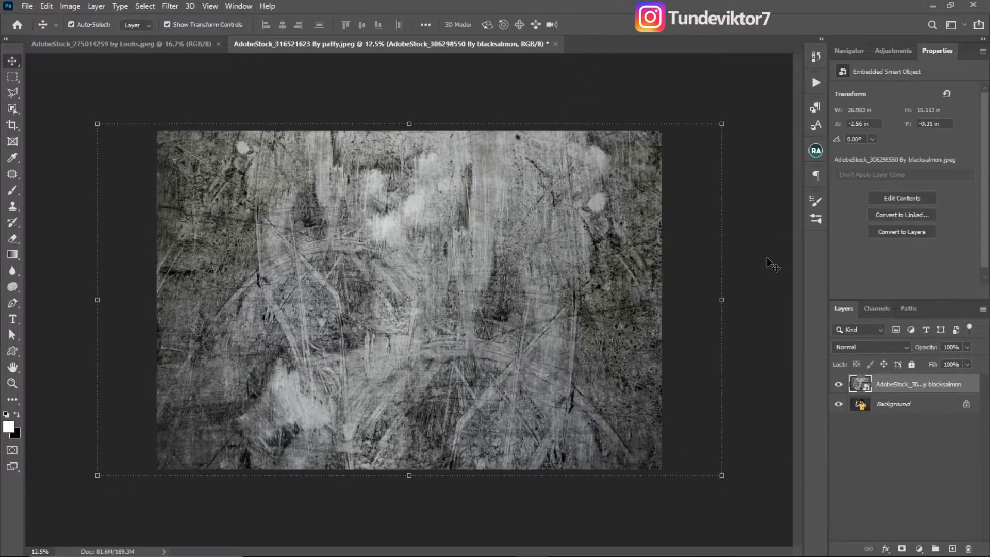
- Set the texture layer's blend mode to Soft Light
{"action": "left_click", "coordinate": [860, 387]}
{"action": "left_click", "coordinate": [868, 345]}
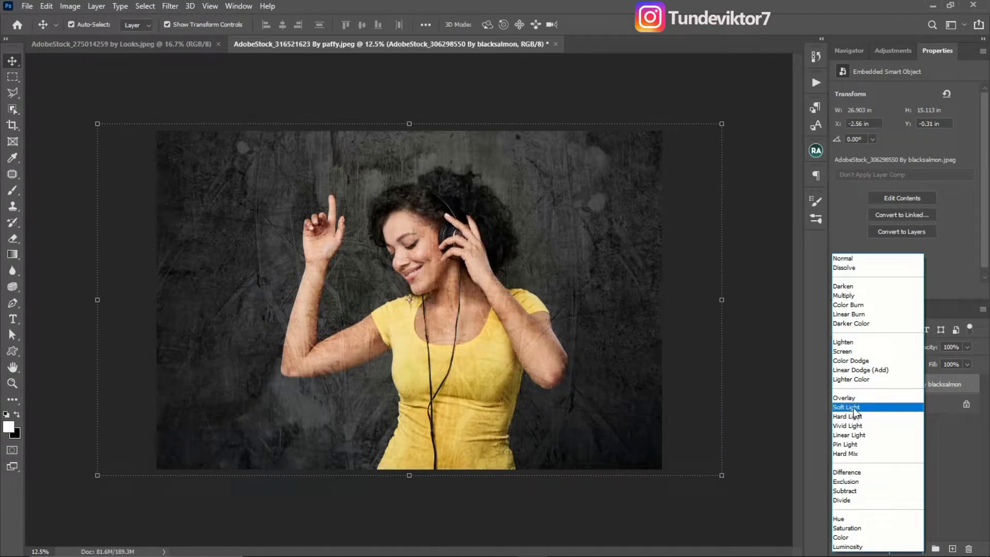
{"action": "left_click", "coordinate": [853, 407]}
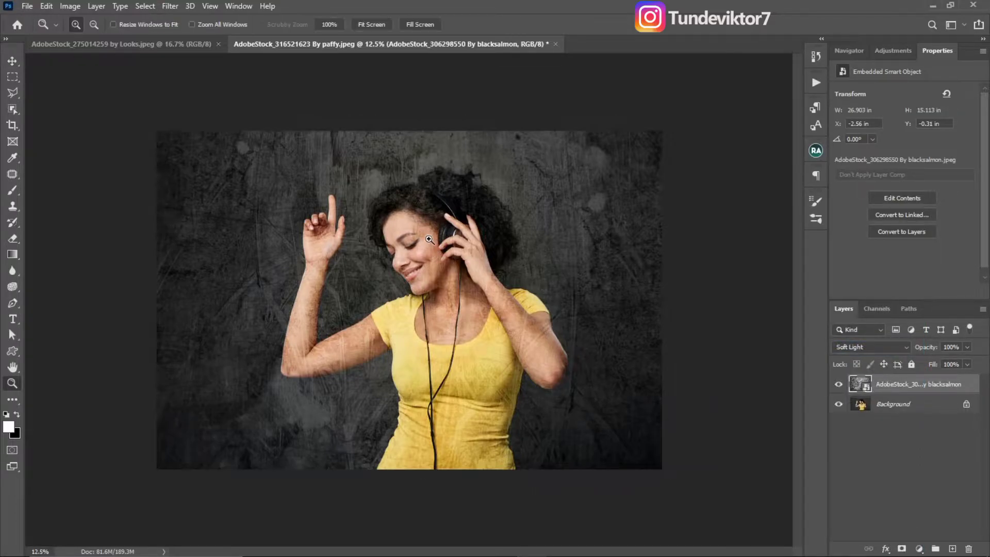
{"action": "scroll", "coordinate": [435, 259], "scroll_direction": "up", "scroll_amount": 2}
{"action": "key", "text": "z"}
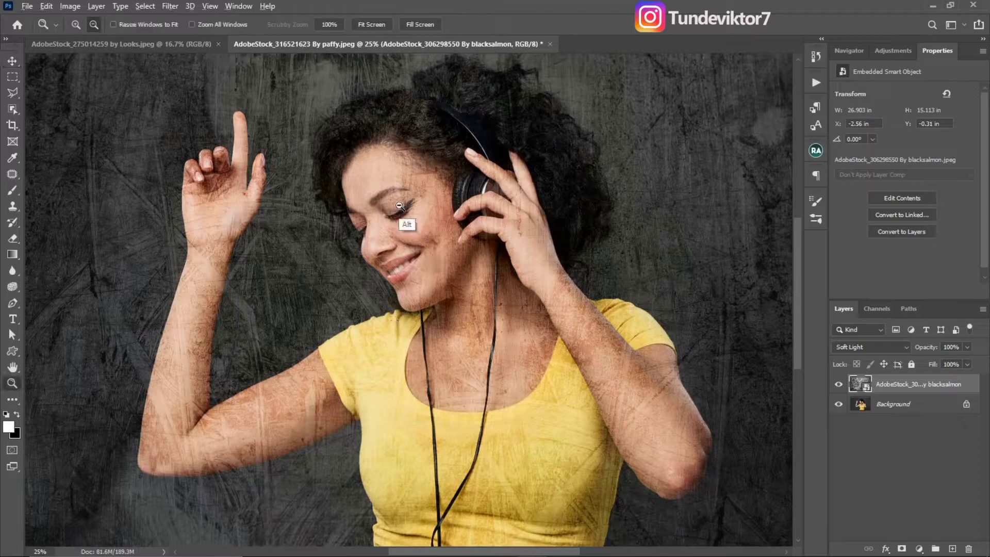
{"action": "left_click", "coordinate": [447, 310], "text": "alt"}
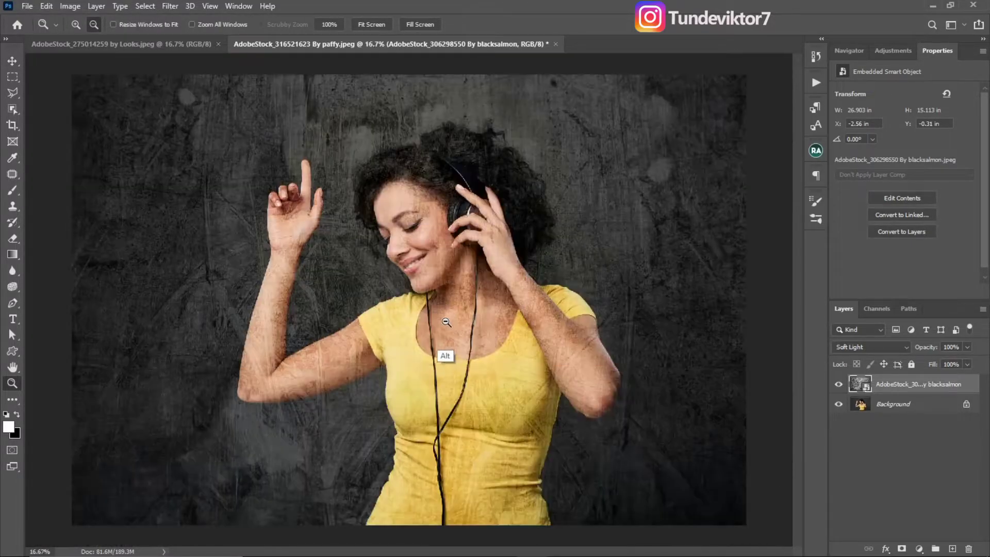
{"action": "left_click", "coordinate": [446, 309], "text": "alt"}
{"action": "key", "text": "v"}
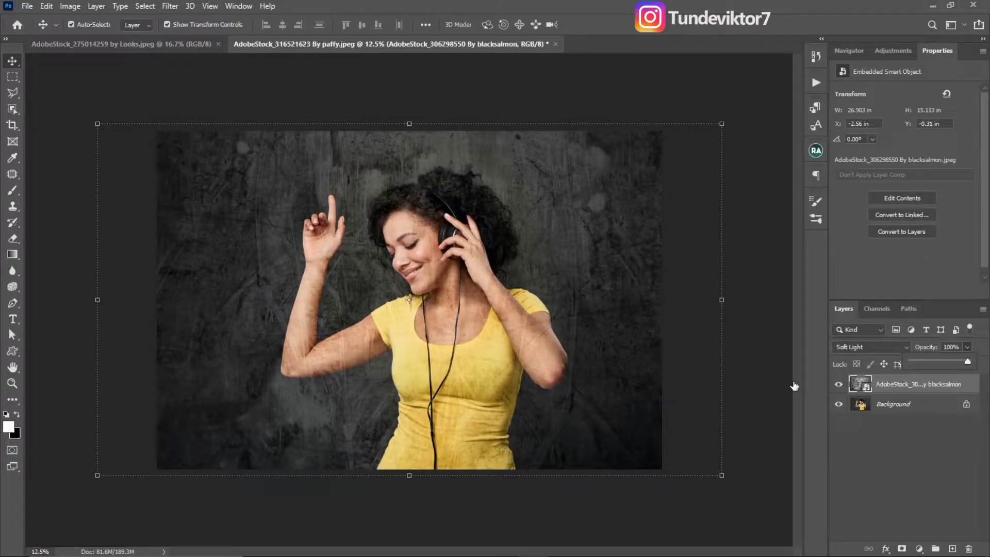
- Try duplicating the Soft Light texture layer, and undo the duplication
{"action": "left_click", "coordinate": [894, 397]}
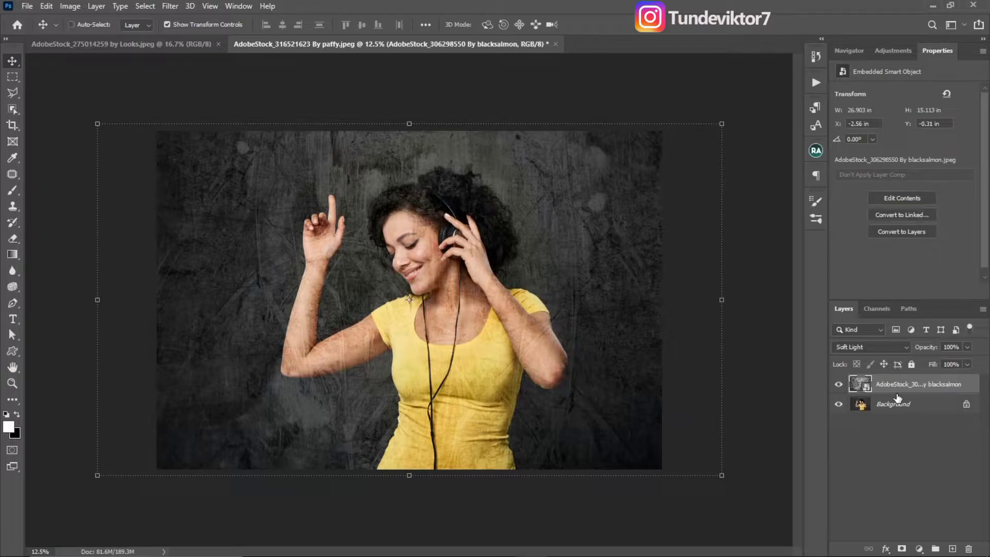
{"action": "key", "text": "ctrl+j"}
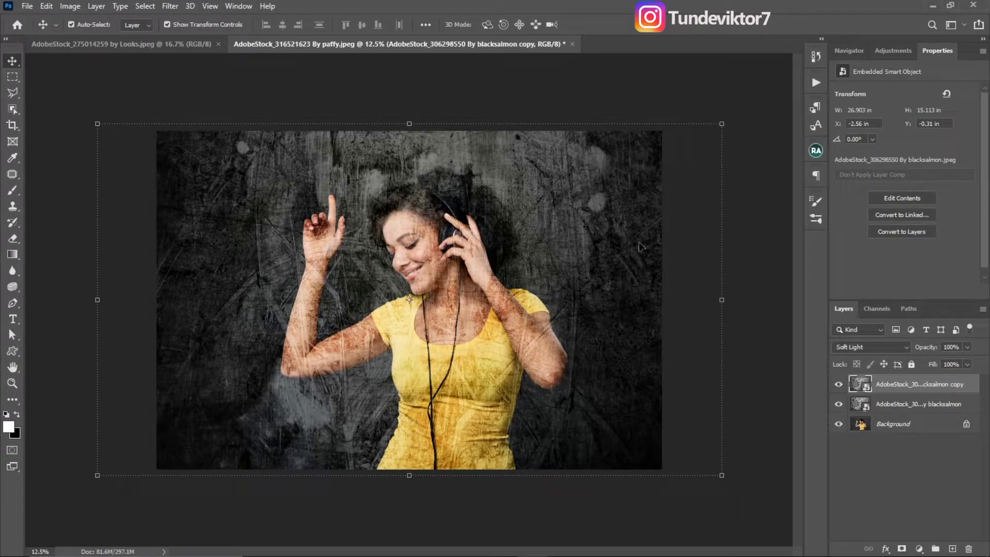
{"action": "key", "text": "ctrl+z"}
{"action": "key", "text": "b"}
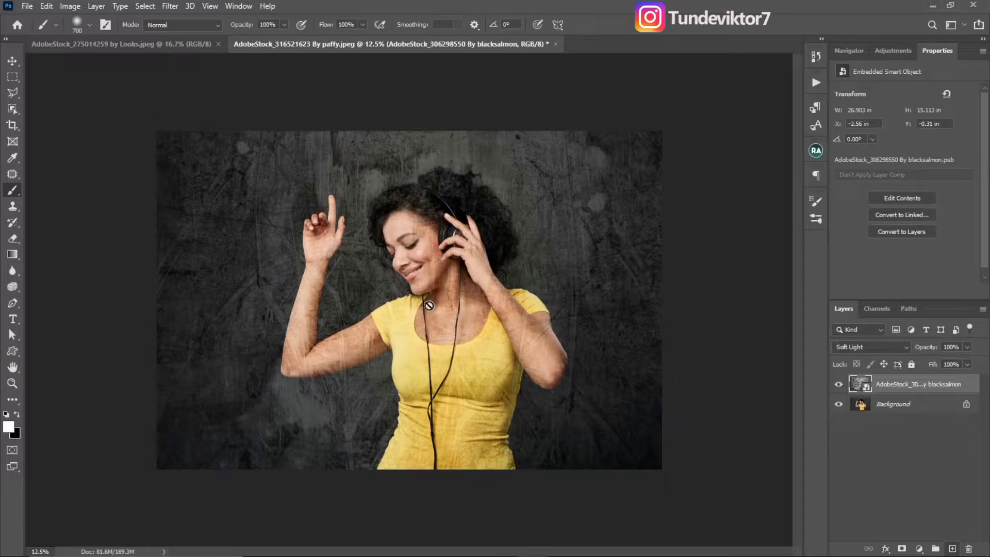
{"action": "key", "text": "z"}
{"action": "left_click", "coordinate": [436, 276]}
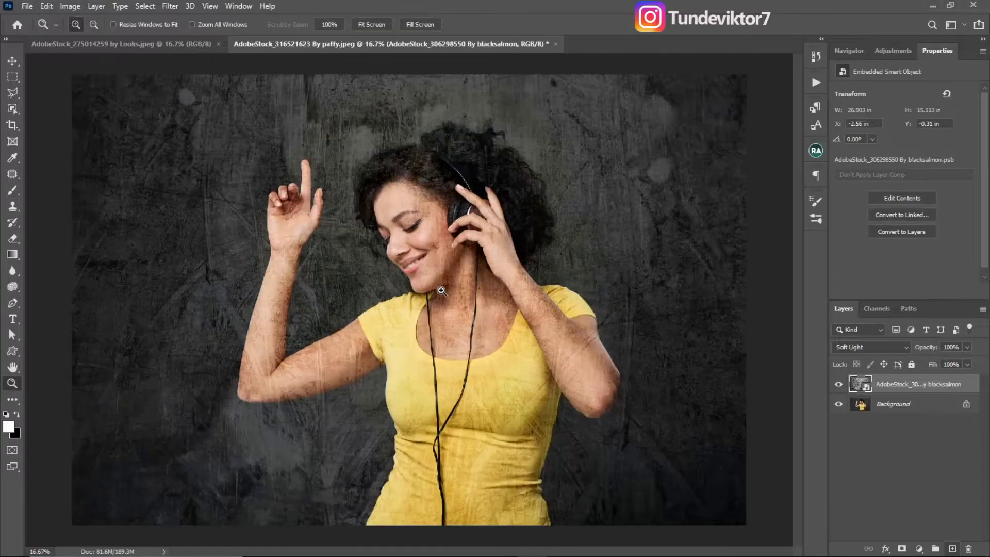
{"action": "left_click", "coordinate": [434, 289]}
{"action": "left_click", "coordinate": [432, 300], "text": "alt"}
{"action": "left_click", "coordinate": [430, 300], "text": "alt"}
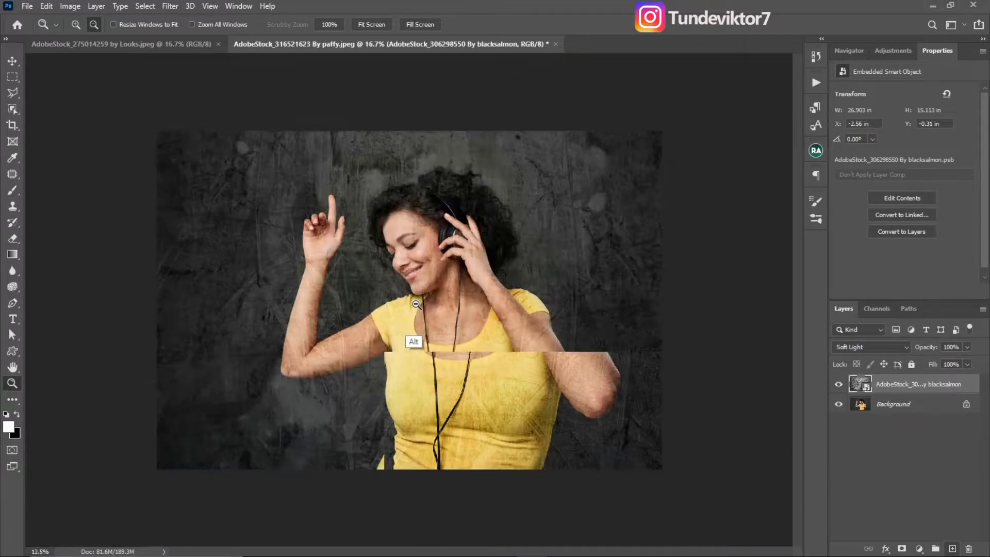
- Add a layer mask to the texture layer and brush black over the woman's face and neck to hide the texture there
{"action": "key", "text": "b"}
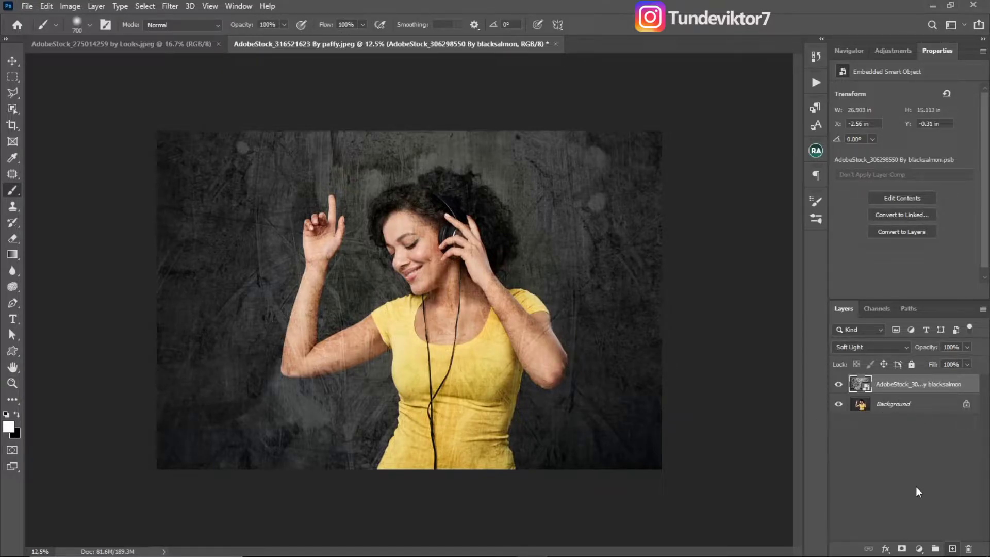
{"action": "left_click", "coordinate": [902, 550]}
{"action": "key", "text": "x"}
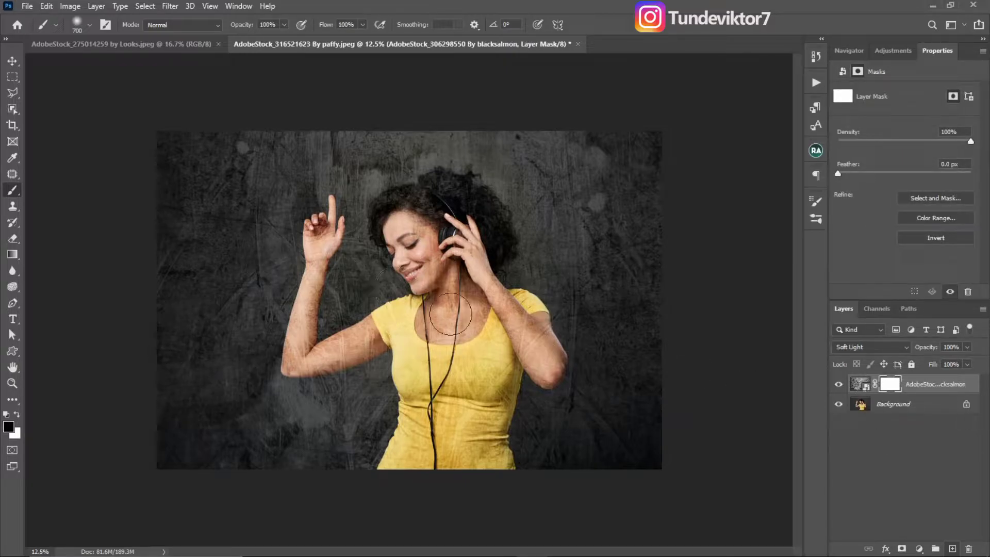
{"action": "mouse_move", "coordinate": [448, 278]}
{"action": "left_mouse_down"}
{"action": "mouse_move", "coordinate": [433, 248]}
{"action": "mouse_move", "coordinate": [413, 243]}
{"action": "left_mouse_up"}
{"action": "key", "text": "z"}
{"action": "left_click", "coordinate": [428, 246]}
{"action": "left_click", "coordinate": [428, 247]}
{"action": "left_click", "coordinate": [429, 246]}
{"action": "key", "text": "b"}
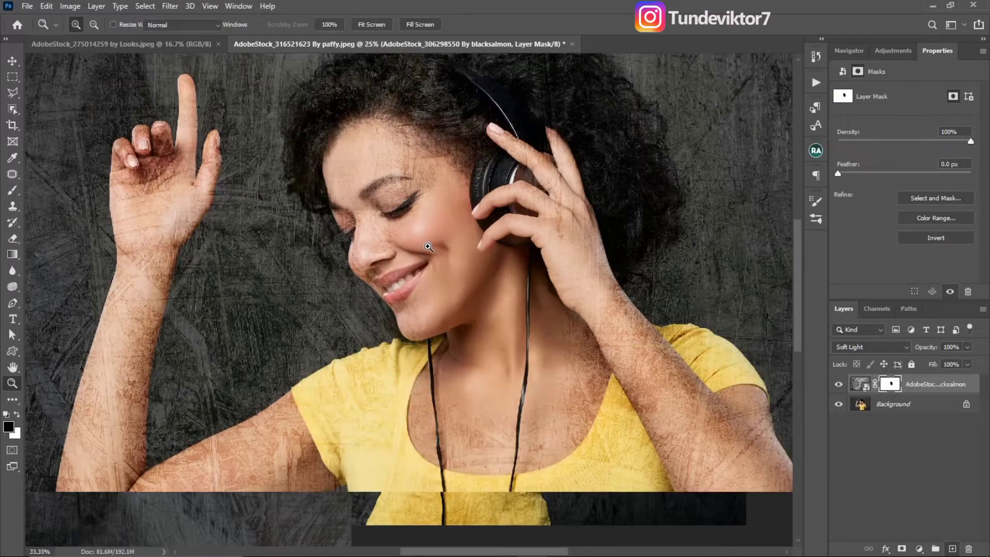
{"action": "scroll", "coordinate": [420, 194], "scroll_direction": "up", "scroll_amount": 1}
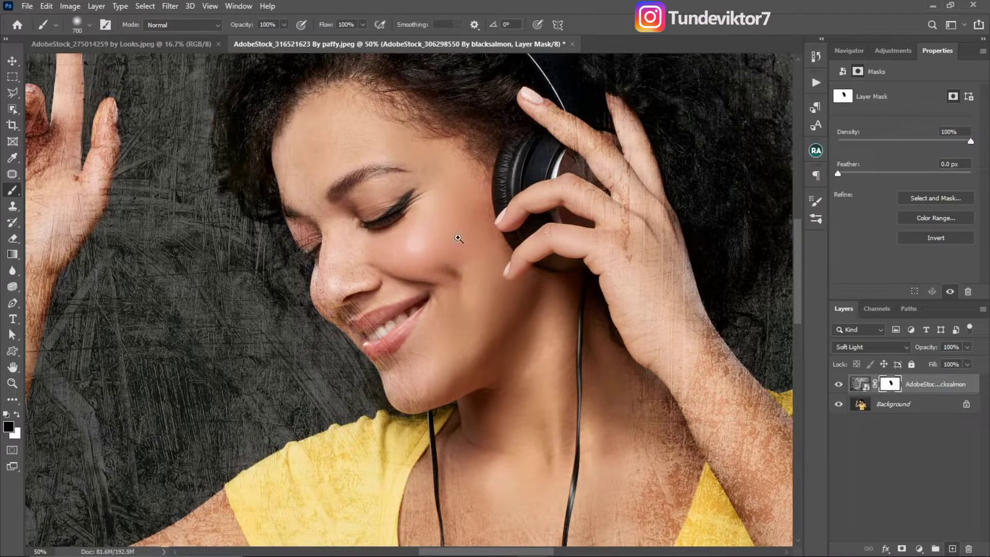
- Reduce the brush size to 250 for finer masking of the whole figure
{"action": "key", "text": "z"}
{"action": "left_click", "coordinate": [452, 238], "text": "alt"}
{"action": "left_click", "coordinate": [473, 282], "text": "alt"}
{"action": "left_click", "coordinate": [473, 284], "text": "alt"}
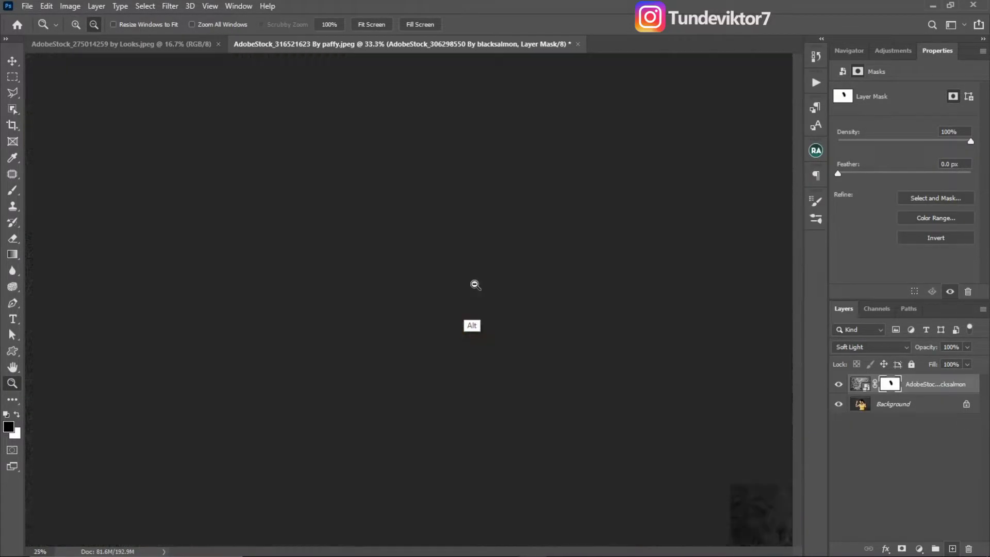
{"action": "key", "text": "b"}
{"action": "key", "text": "bracketleft"}
{"action": "key", "text": "bracketleft"}
{"action": "key", "text": "bracketleft"}
{"action": "key", "text": "bracketleft"}
{"action": "key", "text": "bracketleft"}
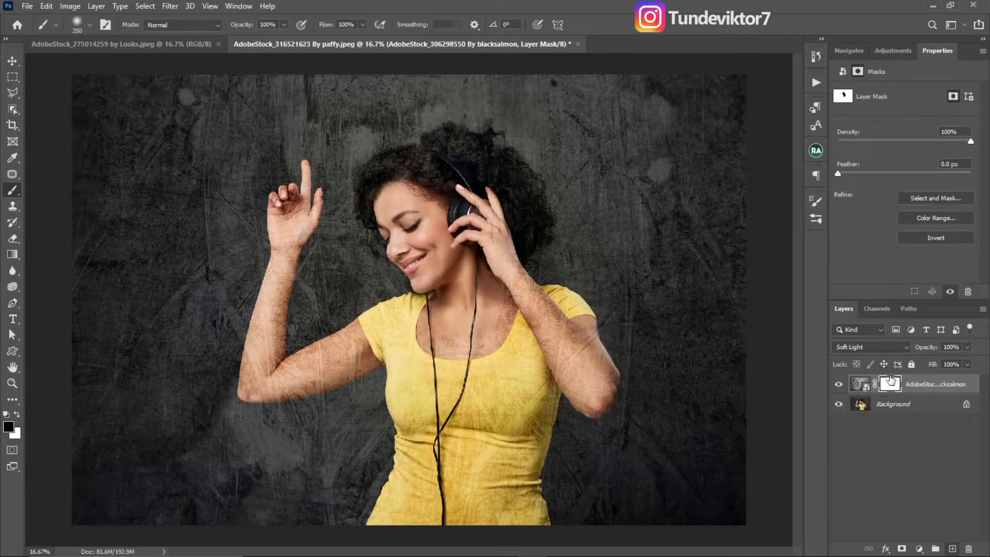
- Brush white on the texture layer's mask over the chest, neck and cheek to bring the texture back
{"action": "key", "text": "x"}
{"action": "left_click", "coordinate": [861, 384]}
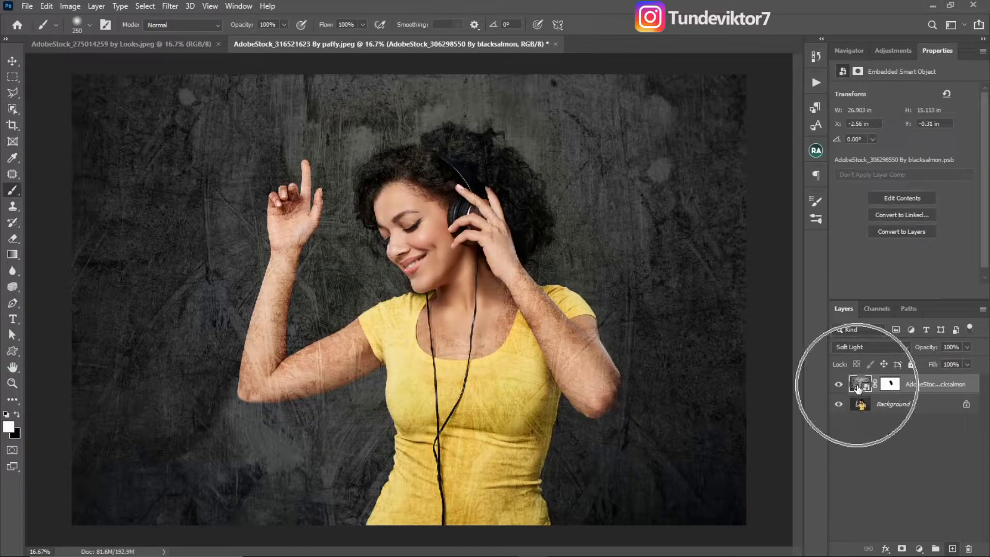
{"action": "left_click", "coordinate": [888, 384]}
{"action": "key", "text": "x"}
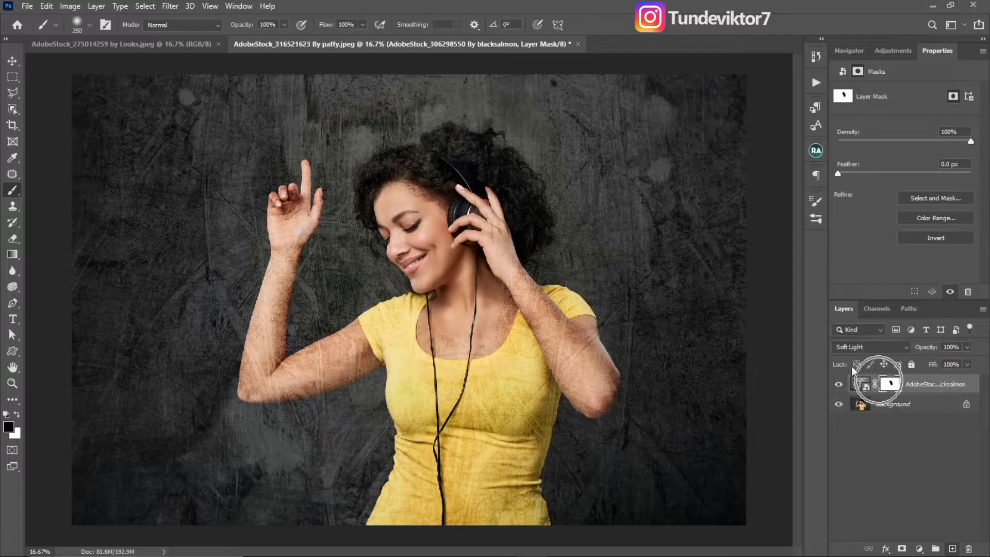
{"action": "key", "text": "x"}
{"action": "left_click_drag", "start_coordinate": [477, 299], "coordinate": [457, 308]}
{"action": "mouse_move", "coordinate": [439, 274]}
{"action": "left_mouse_down"}
{"action": "mouse_move", "coordinate": [444, 248]}
{"action": "mouse_move", "coordinate": [411, 215]}
{"action": "mouse_move", "coordinate": [409, 231]}
{"action": "mouse_move", "coordinate": [424, 241]}
{"action": "mouse_move", "coordinate": [436, 233]}
{"action": "mouse_move", "coordinate": [426, 258]}
{"action": "mouse_move", "coordinate": [438, 245]}
{"action": "mouse_move", "coordinate": [446, 264]}
{"action": "mouse_move", "coordinate": [436, 263]}
{"action": "mouse_move", "coordinate": [411, 232]}
{"action": "mouse_move", "coordinate": [448, 228]}
{"action": "left_mouse_up"}
- Brush black on the mask over the face, neck, chest, raised fingers and nearby hair, adjusting the brush size
{"action": "key", "text": "x"}
{"action": "key", "text": "bracketleft"}
{"action": "key", "text": "bracketleft"}
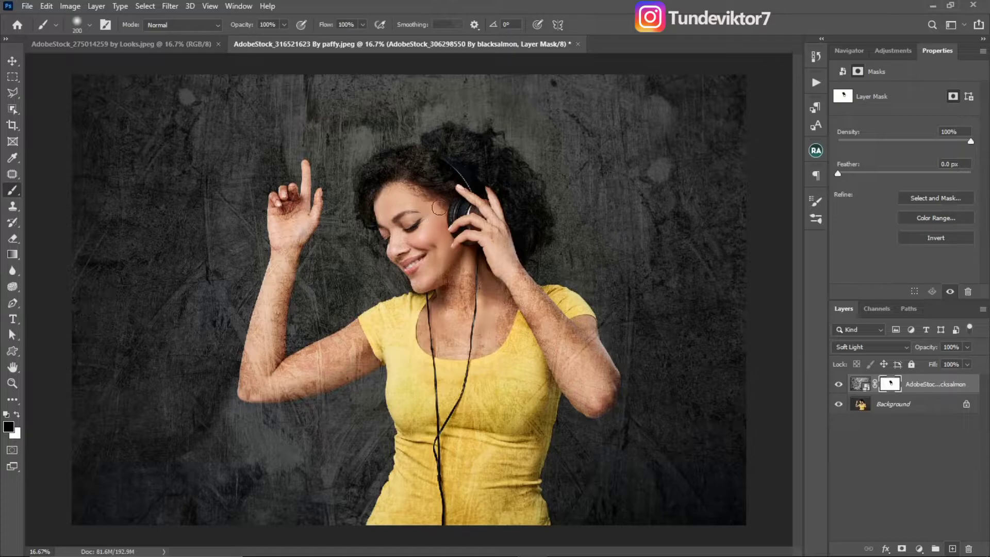
{"action": "key", "text": "bracketright"}
{"action": "key", "text": "bracketright"}
{"action": "key", "text": "bracketright"}
{"action": "key", "text": "bracketright"}
{"action": "key", "text": "bracketright"}
{"action": "key", "text": "bracketleft"}
{"action": "key", "text": "bracketleft"}
{"action": "key", "text": "bracketleft"}
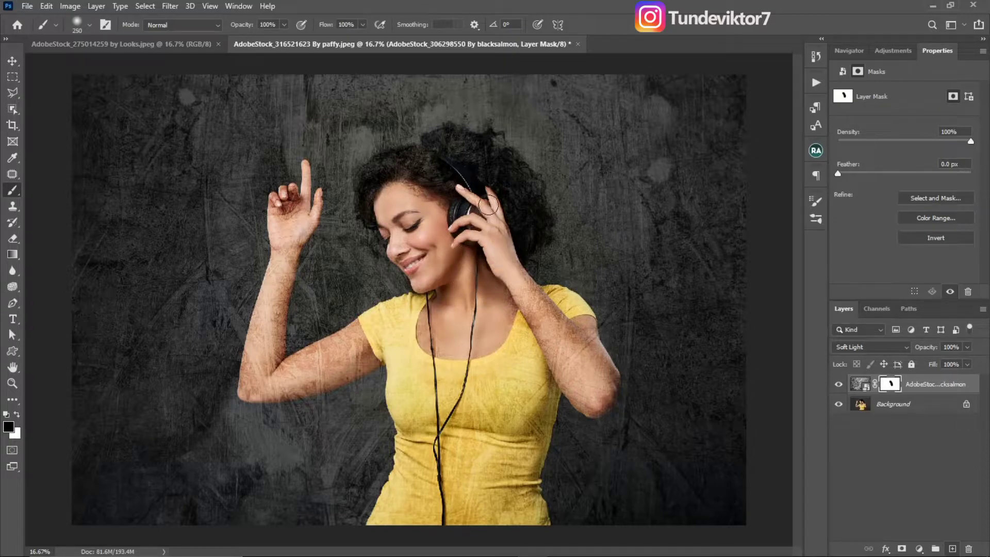
{"action": "mouse_move", "coordinate": [470, 197]}
{"action": "left_mouse_down"}
{"action": "mouse_move", "coordinate": [433, 158]}
{"action": "mouse_move", "coordinate": [458, 145]}
{"action": "mouse_move", "coordinate": [473, 162]}
{"action": "mouse_move", "coordinate": [495, 155]}
{"action": "mouse_move", "coordinate": [515, 210]}
{"action": "left_mouse_up"}
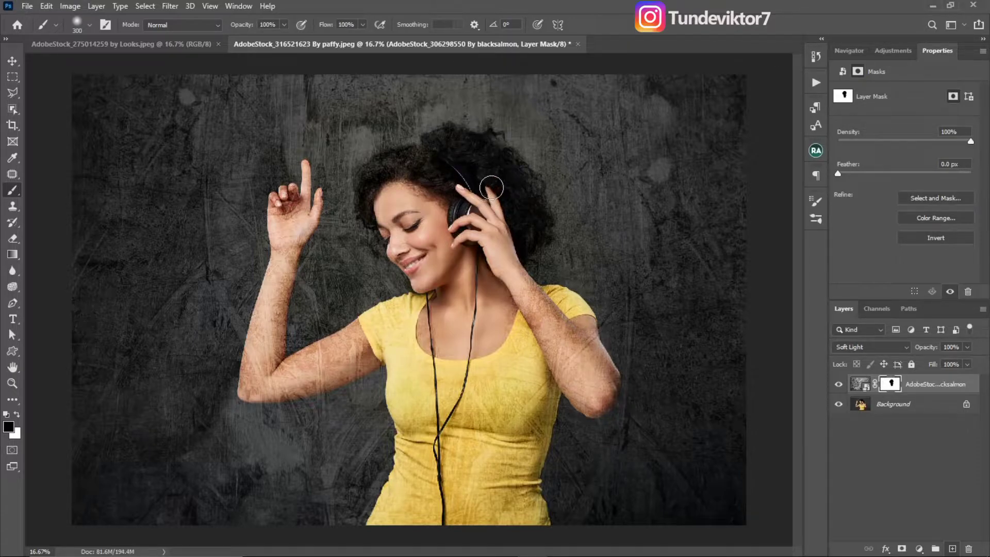
- Brush black on the mask over the hair around the headphones and down across the face
{"action": "key", "text": "z"}
{"action": "left_click", "coordinate": [499, 162], "text": "alt"}
{"action": "left_click", "coordinate": [498, 162], "text": "alt"}
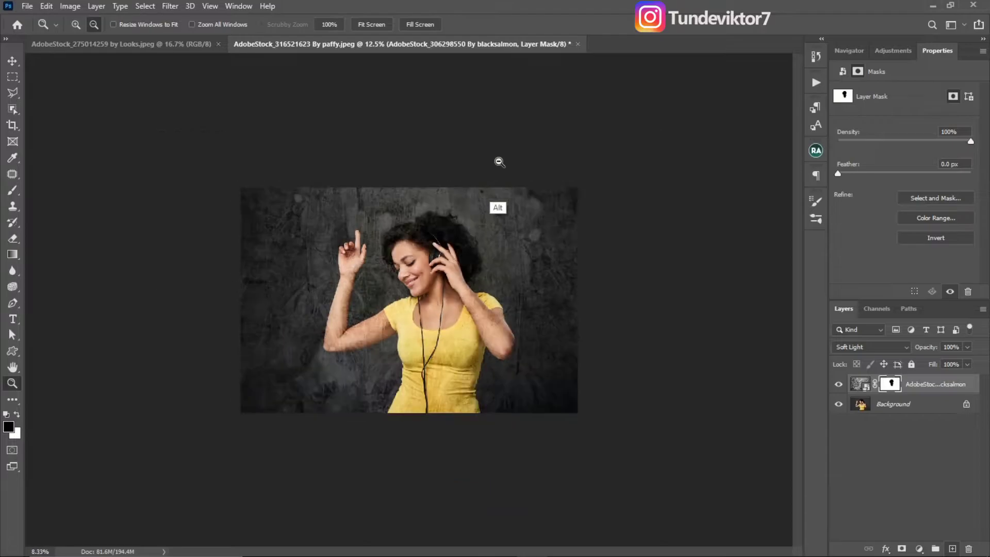
{"action": "scroll", "coordinate": [485, 176], "scroll_direction": "up", "scroll_amount": 15}
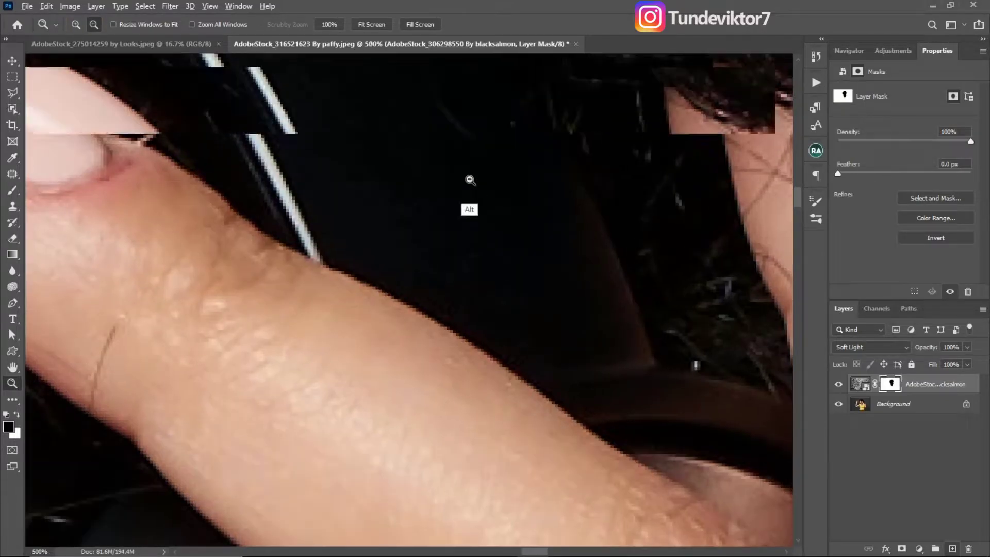
{"action": "scroll", "coordinate": [471, 180], "scroll_direction": "down", "scroll_amount": 5}
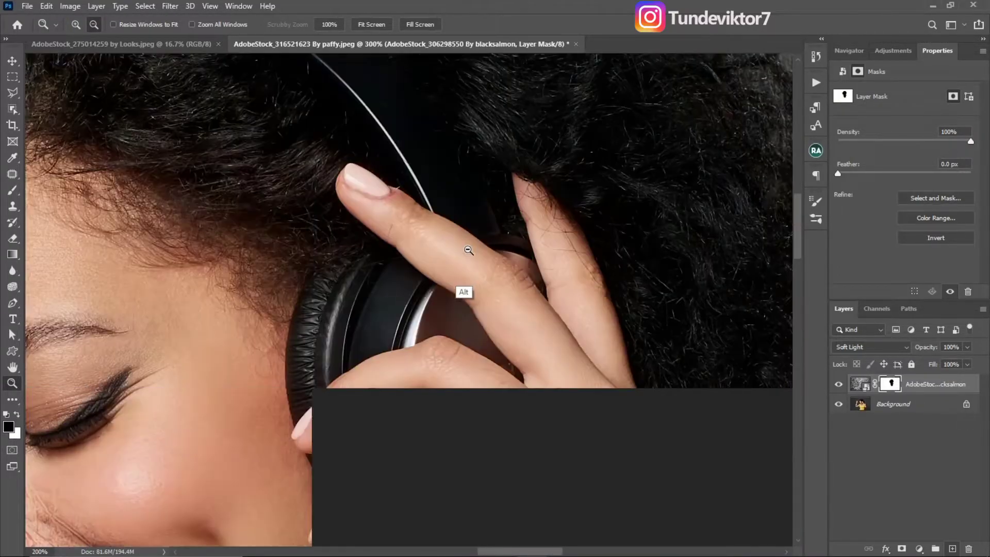
{"action": "scroll", "coordinate": [468, 250], "scroll_direction": "down", "scroll_amount": 3}
{"action": "scroll", "coordinate": [465, 249], "scroll_direction": "up", "scroll_amount": 12}
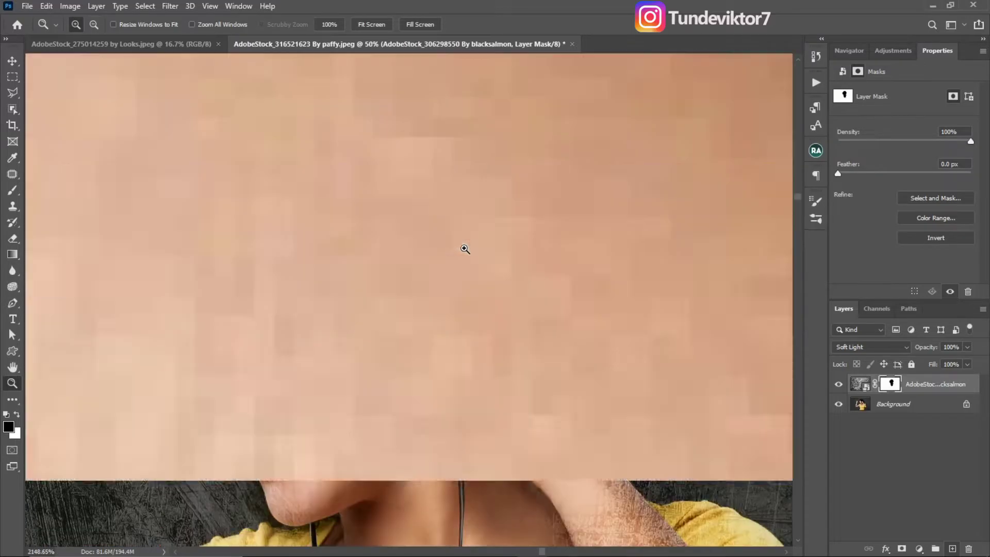
{"action": "scroll", "coordinate": [415, 241], "scroll_direction": "down", "scroll_amount": 12}
{"action": "scroll", "coordinate": [505, 153], "scroll_direction": "up", "scroll_amount": 2}
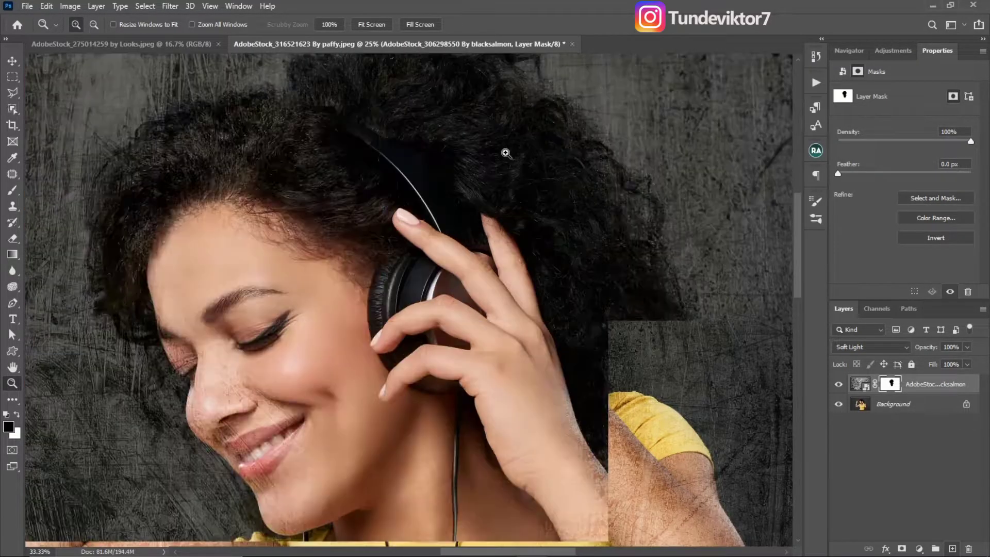
{"action": "scroll", "coordinate": [503, 159], "scroll_direction": "up", "scroll_amount": 2}
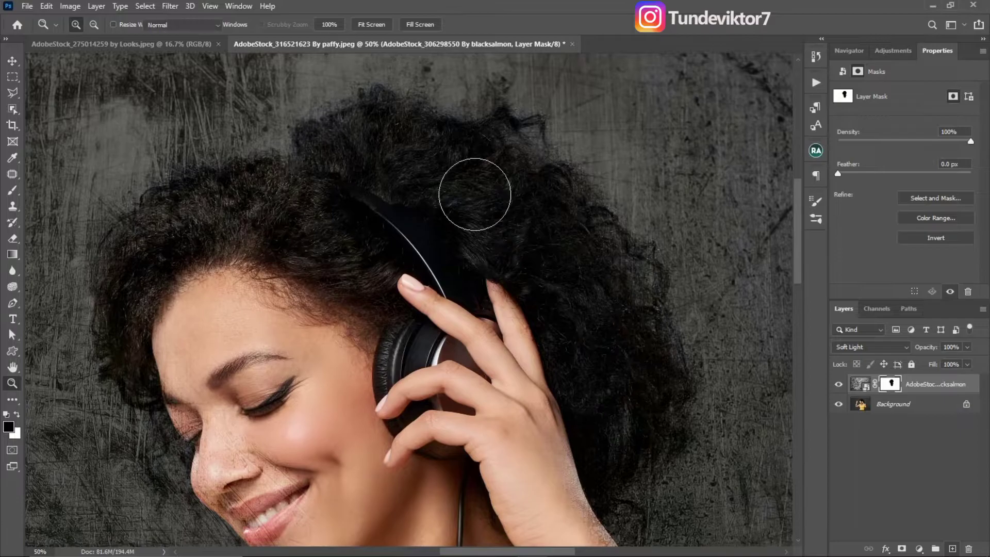
{"action": "key", "text": "b"}
{"action": "mouse_move", "coordinate": [475, 177]}
{"action": "left_mouse_down"}
{"action": "mouse_move", "coordinate": [448, 138]}
{"action": "mouse_move", "coordinate": [381, 135]}
{"action": "mouse_move", "coordinate": [339, 152]}
{"action": "mouse_move", "coordinate": [323, 186]}
{"action": "mouse_move", "coordinate": [225, 197]}
{"action": "mouse_move", "coordinate": [183, 214]}
{"action": "mouse_move", "coordinate": [127, 306]}
{"action": "mouse_move", "coordinate": [183, 394]}
{"action": "mouse_move", "coordinate": [206, 387]}
{"action": "mouse_move", "coordinate": [207, 364]}
{"action": "mouse_move", "coordinate": [236, 480]}
{"action": "mouse_move", "coordinate": [224, 460]}
{"action": "mouse_move", "coordinate": [263, 489]}
{"action": "mouse_move", "coordinate": [296, 477]}
{"action": "mouse_move", "coordinate": [327, 361]}
{"action": "left_mouse_up"}
- Enlarge the brush and paint black on the texture mask over the remaining hair, headphones and face
{"action": "key", "text": "bracketright"}
{"action": "key", "text": "bracketright"}
{"action": "mouse_move", "coordinate": [411, 395]}
{"action": "left_mouse_down"}
{"action": "mouse_move", "coordinate": [425, 271]}
{"action": "mouse_move", "coordinate": [465, 133]}
{"action": "left_mouse_up"}
{"action": "mouse_move", "coordinate": [278, 206]}
{"action": "left_mouse_down"}
{"action": "mouse_move", "coordinate": [323, 256]}
{"action": "mouse_move", "coordinate": [270, 218]}
{"action": "mouse_move", "coordinate": [381, 354]}
{"action": "mouse_move", "coordinate": [368, 371]}
{"action": "mouse_move", "coordinate": [206, 420]}
{"action": "left_mouse_up"}
{"action": "left_click_drag", "start_coordinate": [316, 401], "coordinate": [417, 308]}
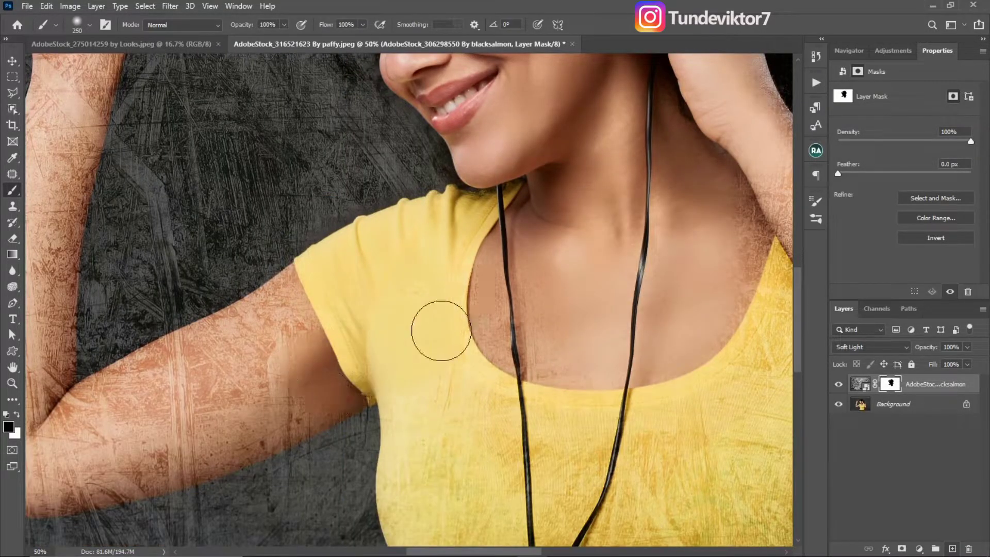
- Brush black on the mask over the arm holding the headphones, adjusting the brush size to fit
{"action": "key", "text": "z"}
{"action": "left_click", "coordinate": [479, 350], "text": "alt"}
{"action": "left_click", "coordinate": [480, 350], "text": "alt"}
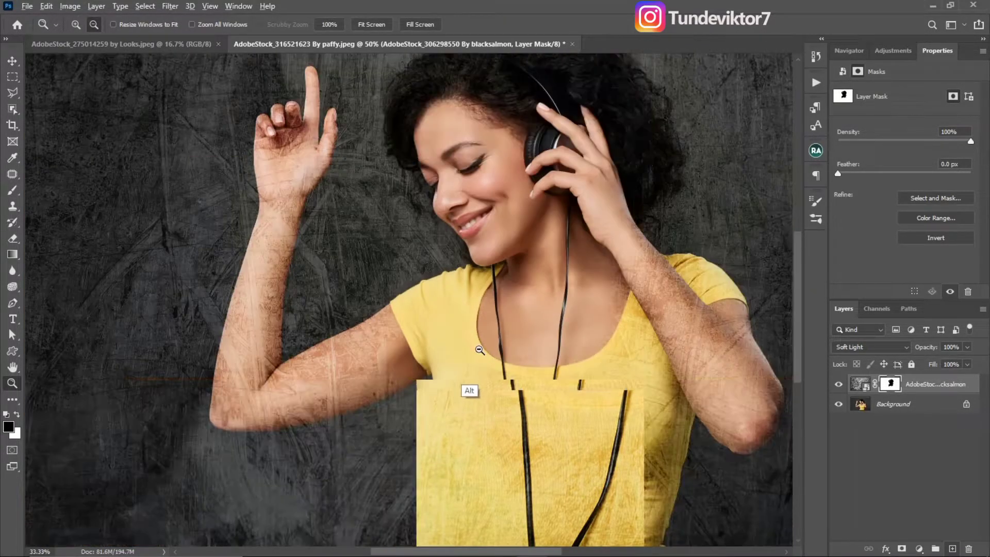
{"action": "left_click", "coordinate": [469, 361], "text": "alt"}
{"action": "key", "text": "b"}
{"action": "key", "text": "bracketright"}
{"action": "key", "text": "bracketright"}
{"action": "key", "text": "bracketright"}
{"action": "key", "text": "bracketright"}
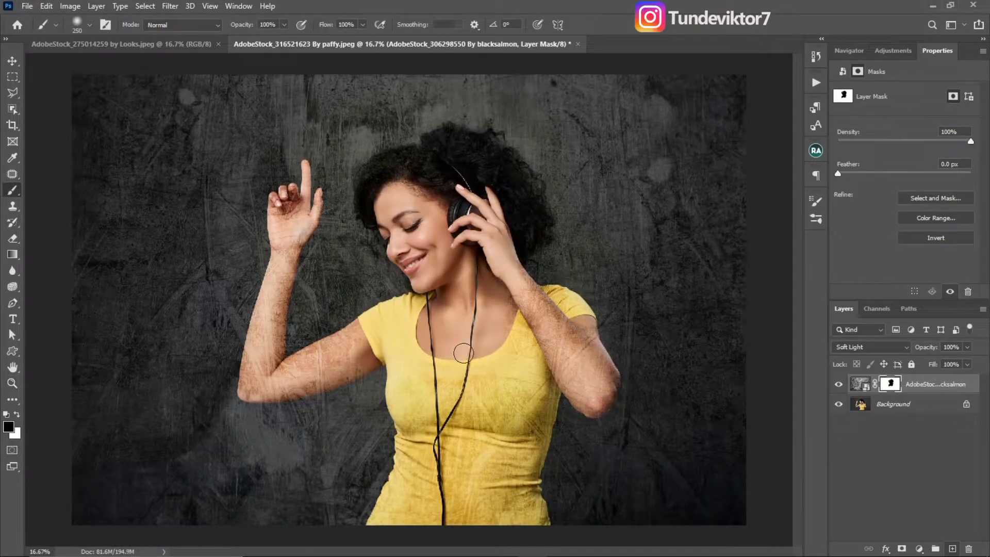
{"action": "key", "text": "bracketleft"}
{"action": "key", "text": "bracketleft"}
{"action": "key", "text": "bracketleft"}
{"action": "key", "text": "bracketright"}
{"action": "mouse_move", "coordinate": [563, 331]}
{"action": "left_mouse_down"}
{"action": "mouse_move", "coordinate": [534, 299]}
{"action": "mouse_move", "coordinate": [578, 327]}
{"action": "mouse_move", "coordinate": [579, 336]}
{"action": "mouse_move", "coordinate": [565, 308]}
{"action": "mouse_move", "coordinate": [581, 365]}
{"action": "mouse_move", "coordinate": [558, 355]}
{"action": "mouse_move", "coordinate": [576, 371]}
{"action": "mouse_move", "coordinate": [577, 323]}
{"action": "mouse_move", "coordinate": [609, 394]}
{"action": "mouse_move", "coordinate": [593, 408]}
{"action": "left_mouse_up"}
- Brush black on the mask over the yellow shirt and the raised arm, finishing at the inner elbow
{"action": "key", "text": "bracketleft"}
{"action": "key", "text": "bracketleft"}
{"action": "key", "text": "bracketleft"}
{"action": "key", "text": "bracketright"}
{"action": "key", "text": "bracketright"}
{"action": "key", "text": "bracketright"}
{"action": "key", "text": "bracketright"}
{"action": "mouse_move", "coordinate": [516, 453]}
{"action": "left_mouse_down"}
{"action": "mouse_move", "coordinate": [496, 522]}
{"action": "mouse_move", "coordinate": [460, 431]}
{"action": "mouse_move", "coordinate": [524, 328]}
{"action": "mouse_move", "coordinate": [424, 448]}
{"action": "mouse_move", "coordinate": [414, 399]}
{"action": "mouse_move", "coordinate": [403, 511]}
{"action": "mouse_move", "coordinate": [459, 491]}
{"action": "left_mouse_up"}
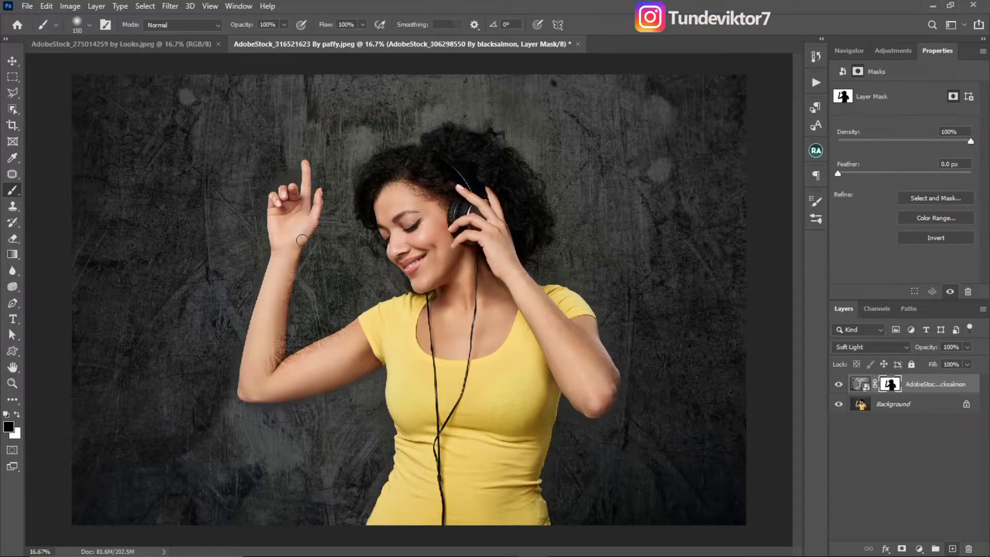
{"action": "mouse_move", "coordinate": [281, 322]}
{"action": "left_mouse_down"}
{"action": "mouse_move", "coordinate": [272, 367]}
{"action": "mouse_move", "coordinate": [277, 342]}
{"action": "mouse_move", "coordinate": [327, 350]}
{"action": "mouse_move", "coordinate": [290, 368]}
{"action": "mouse_move", "coordinate": [337, 339]}
{"action": "left_mouse_up"}
- Enlarge the brush to 500 and make white the foreground colour for mask cleanup around the raised arm
{"action": "key", "text": "bracketright"}
{"action": "key", "text": "bracketright"}
{"action": "key", "text": "bracketright"}
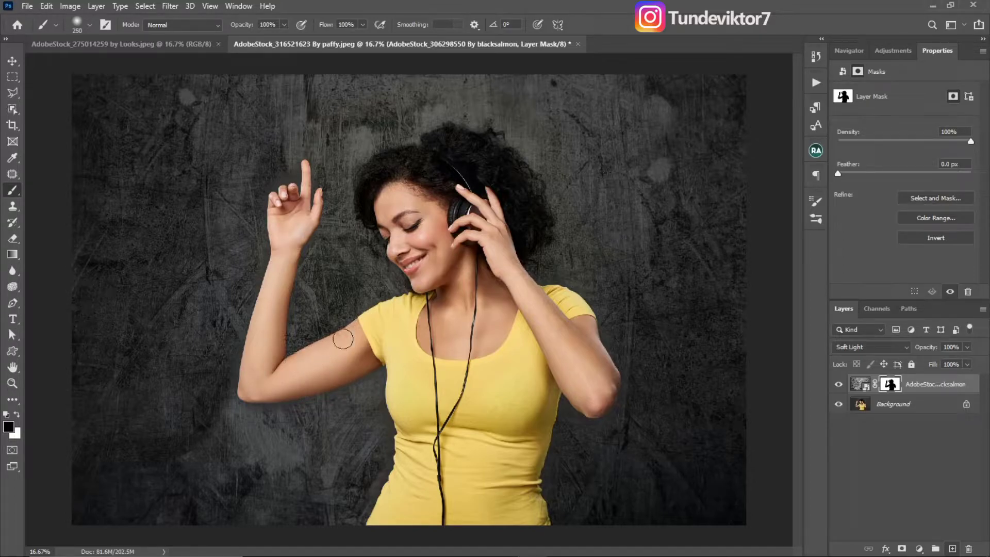
{"action": "key", "text": "bracketright"}
{"action": "key", "text": "bracketright"}
{"action": "key", "text": "bracketright"}
{"action": "key", "text": "z"}
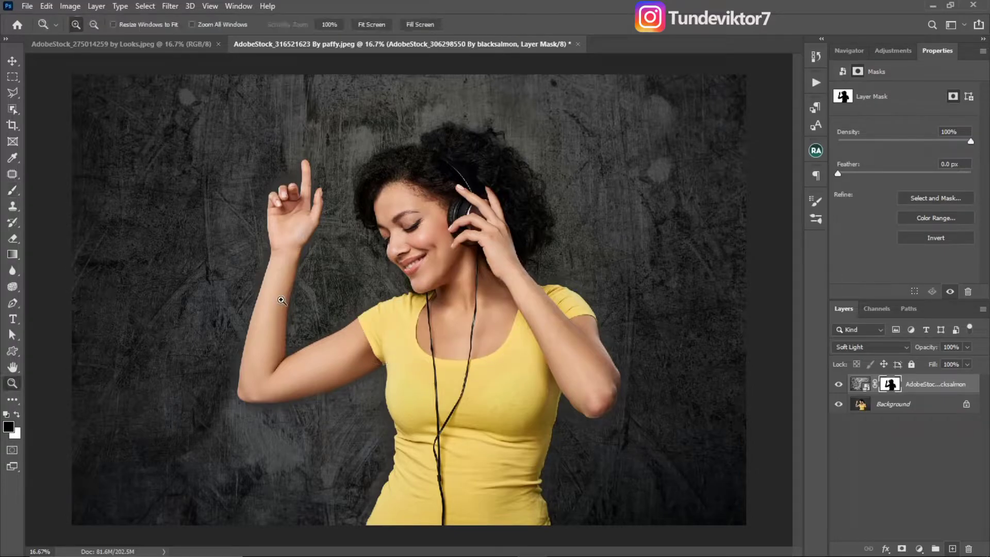
{"action": "left_click", "coordinate": [282, 300]}
{"action": "key", "text": "b"}
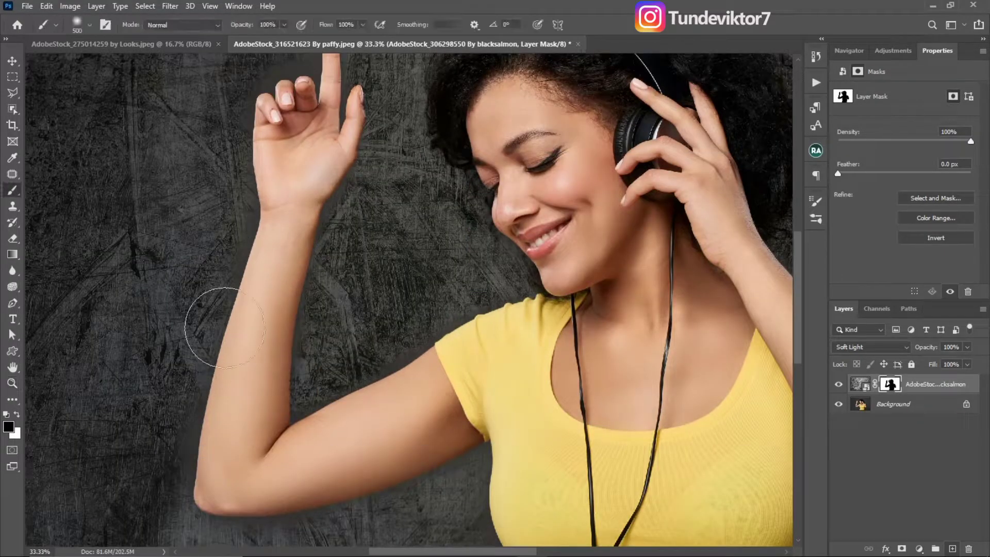
{"action": "key", "text": "x"}
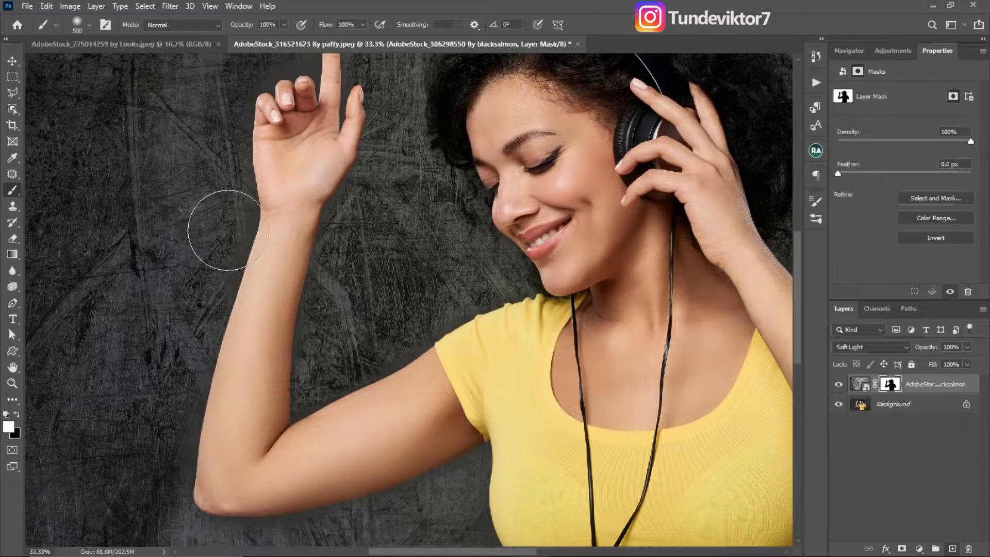
{"action": "key", "text": "x"}
{"action": "key", "text": "x"}
{"action": "left_click", "coordinate": [17, 414]}
{"action": "left_click", "coordinate": [18, 416]}
{"action": "left_click", "coordinate": [18, 417]}
{"action": "left_click", "coordinate": [18, 416]}
- Reduce the brush to 60 and paint white on the mask along the raised arm's outer edge and under the elbow
{"action": "key", "text": "bracketleft"}
{"action": "key", "text": "bracketleft"}
{"action": "key", "text": "bracketleft"}
{"action": "key", "text": "bracketleft"}
{"action": "key", "text": "bracketleft"}
{"action": "key", "text": "bracketleft"}
{"action": "key", "text": "bracketleft"}
{"action": "key", "text": "bracketleft"}
{"action": "key", "text": "bracketleft"}
{"action": "key", "text": "bracketleft"}
{"action": "key", "text": "bracketleft"}
{"action": "key", "text": "bracketleft"}
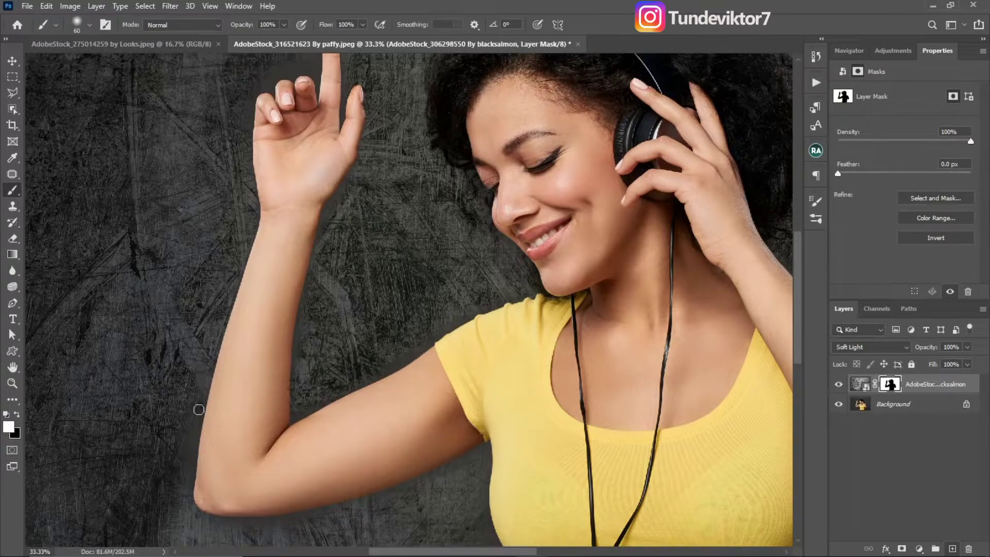
{"action": "mouse_move", "coordinate": [191, 437]}
{"action": "left_mouse_down"}
{"action": "mouse_move", "coordinate": [188, 474]}
{"action": "mouse_move", "coordinate": [192, 397]}
{"action": "mouse_move", "coordinate": [194, 431]}
{"action": "left_mouse_up"}
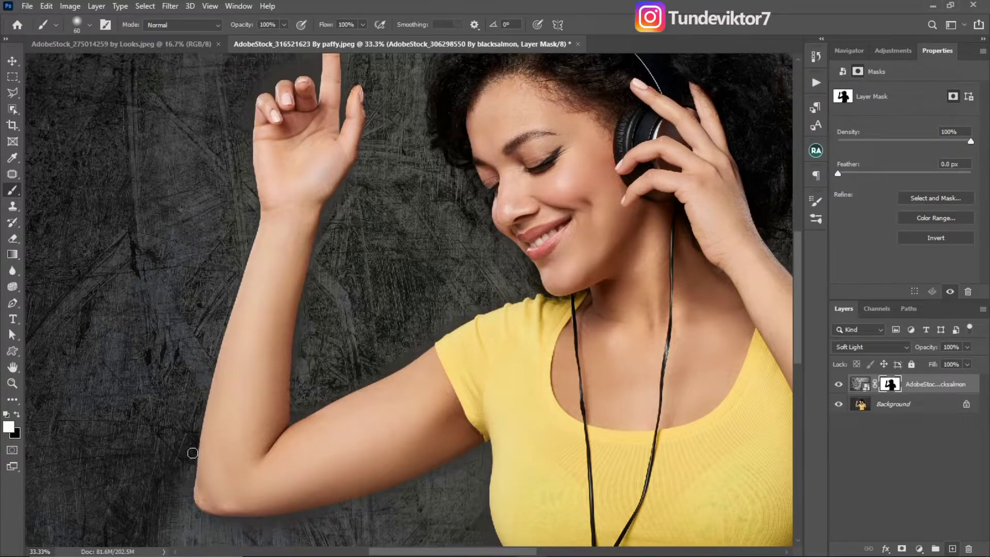
{"action": "scroll", "coordinate": [227, 376], "scroll_direction": "down", "scroll_amount": 5}
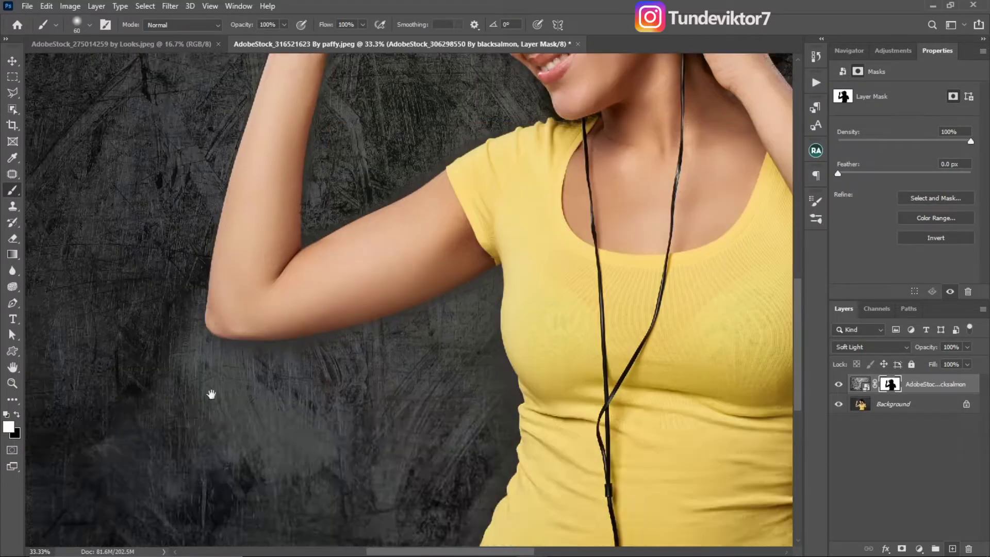
{"action": "left_click_drag", "start_coordinate": [213, 350], "coordinate": [298, 347]}
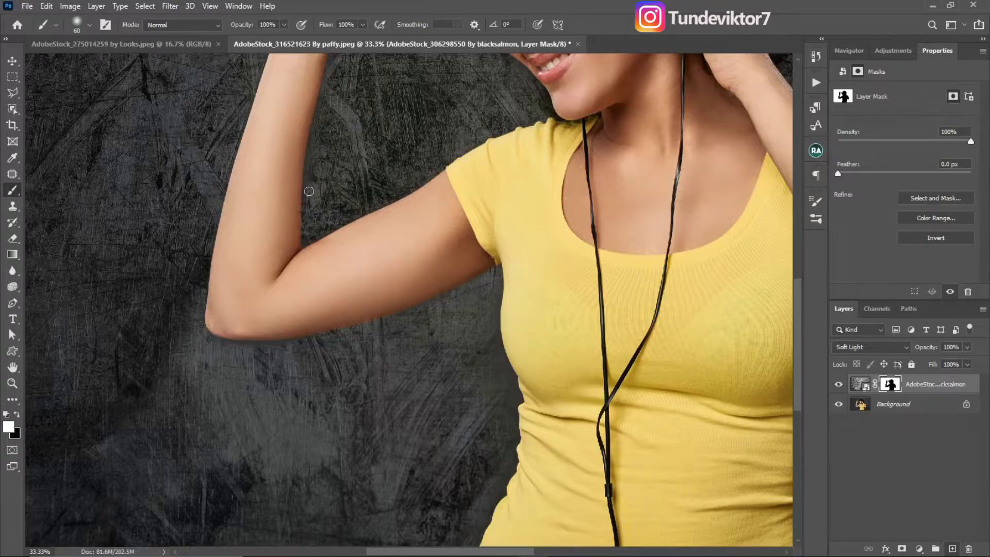
- Touch up the mask edges along the inner raised arm, raised fingers and side of the shirt with the small brush
{"action": "key", "text": "x"}
{"action": "left_click_drag", "start_coordinate": [326, 111], "coordinate": [323, 237]}
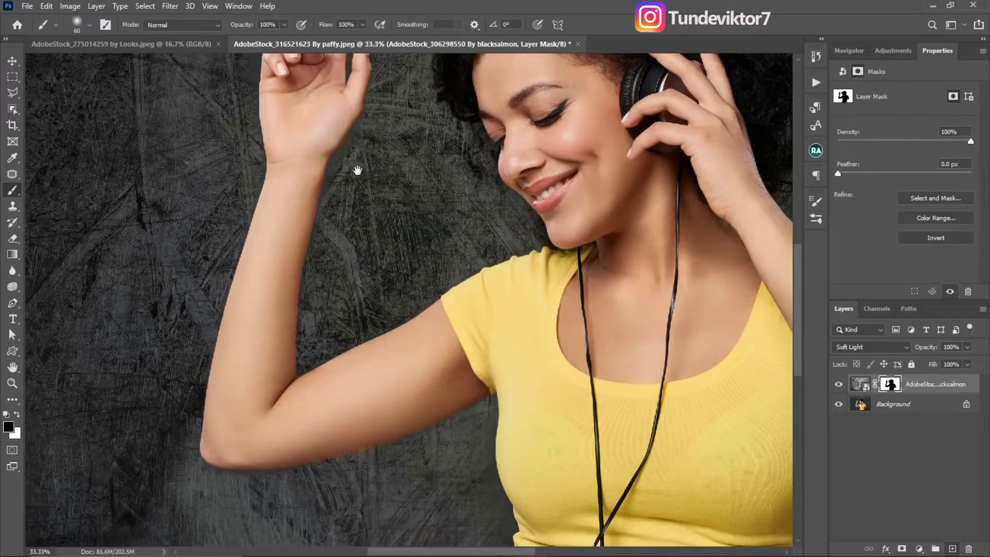
{"action": "key", "text": "x"}
{"action": "left_click_drag", "start_coordinate": [380, 119], "coordinate": [322, 263]}
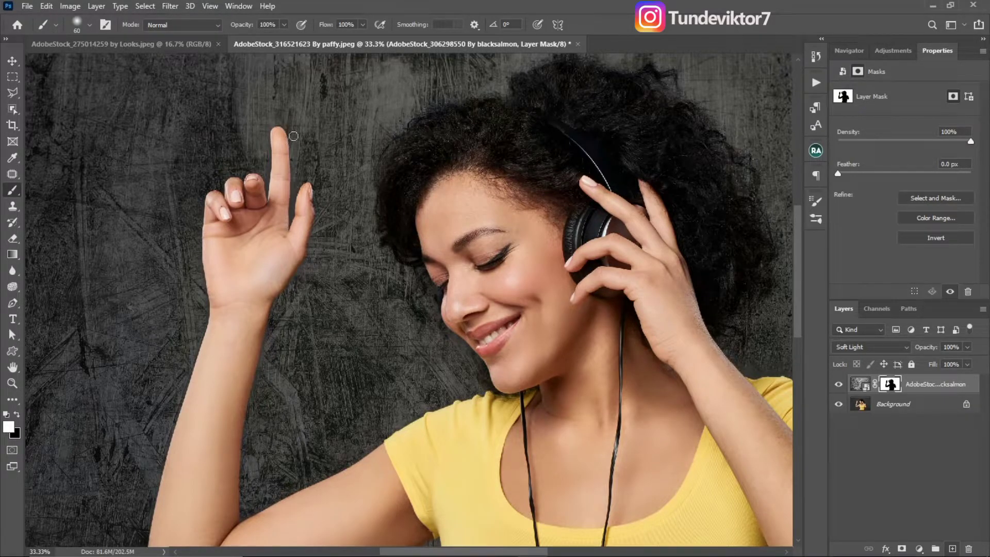
{"action": "left_click_drag", "start_coordinate": [475, 206], "coordinate": [213, 48]}
{"action": "key", "text": "x"}
{"action": "key", "text": "x"}
{"action": "left_click_drag", "start_coordinate": [477, 203], "coordinate": [424, 137]}
{"action": "left_click_drag", "start_coordinate": [288, 381], "coordinate": [533, 382]}
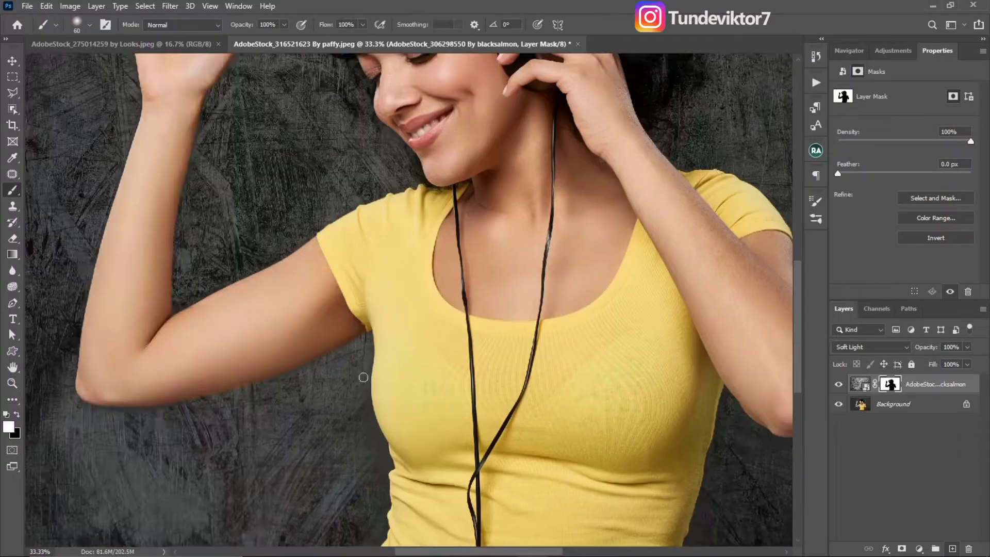
- Compare the whole portrait with the texture layer hidden and shown
{"action": "left_click", "coordinate": [437, 397], "text": "alt"}
{"action": "left_click", "coordinate": [437, 397], "text": "alt"}
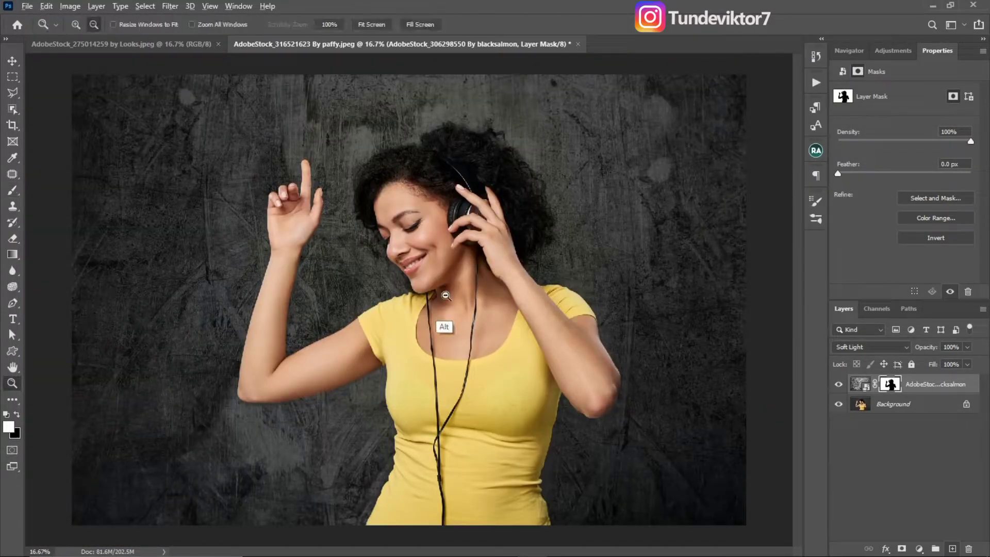
{"action": "left_click", "coordinate": [443, 328], "text": "alt"}
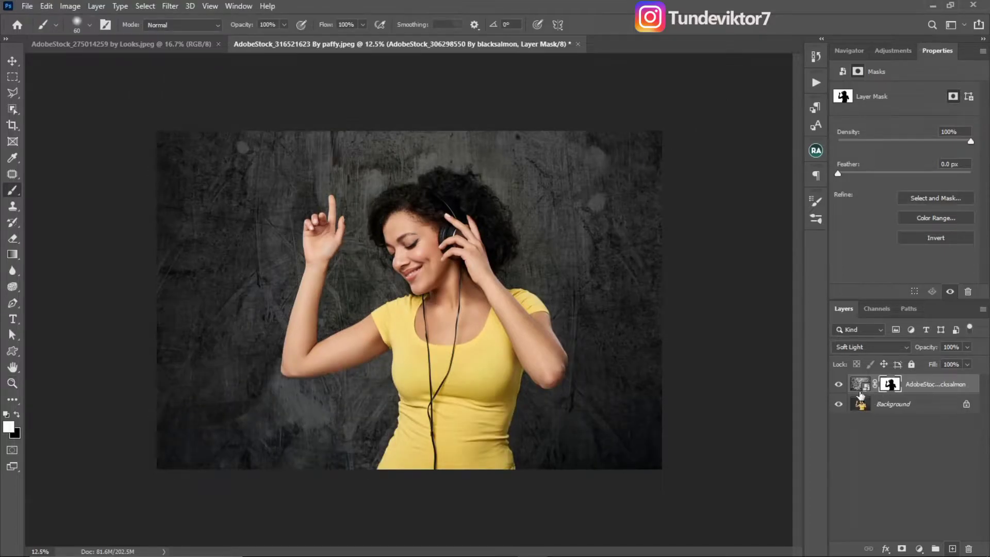
{"action": "left_click", "coordinate": [839, 384]}
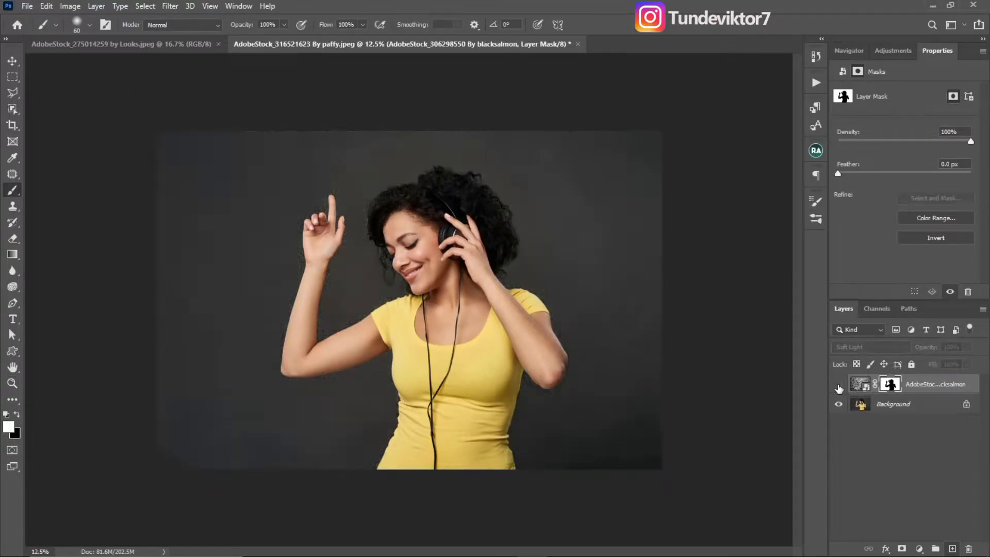
{"action": "left_click", "coordinate": [839, 386]}
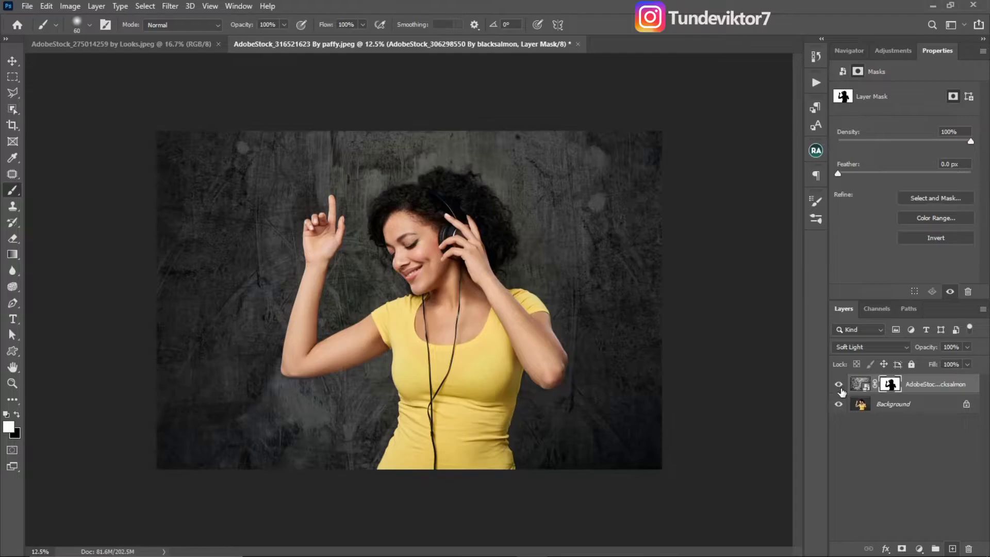
{"action": "key", "text": "v"}
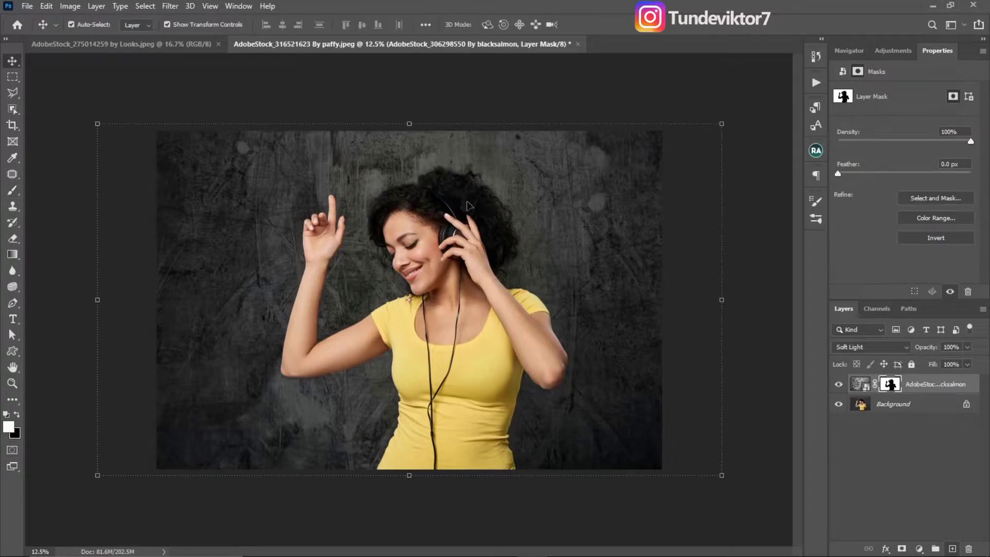
{"action": "key", "text": "b"}
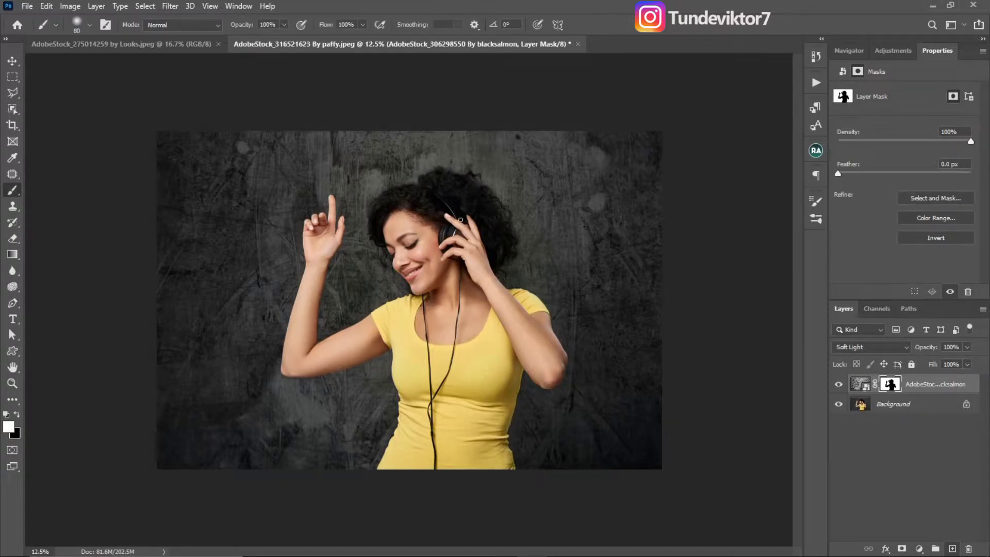
{"action": "key", "text": "x"}
{"action": "key", "text": "ctrl+2"}
{"action": "key", "text": "x"}
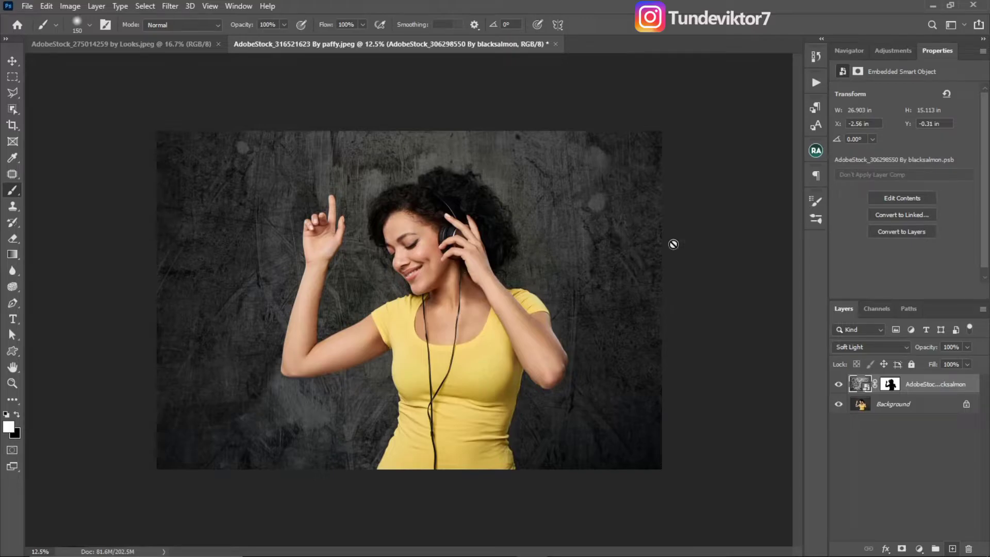
- Add a Levels adjustment layer above the texture and clip it to the texture layer
{"action": "left_click", "coordinate": [890, 53]}
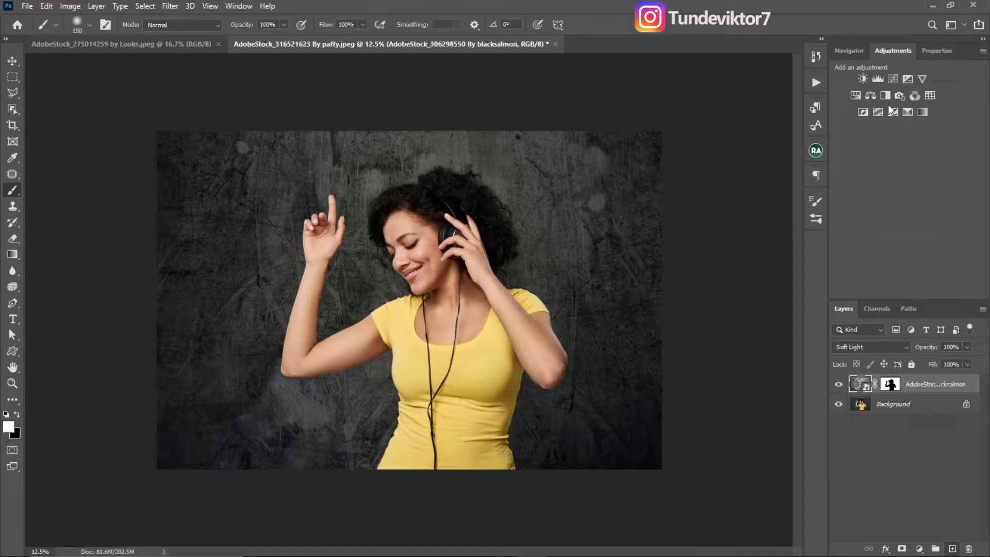
{"action": "left_click", "coordinate": [919, 549]}
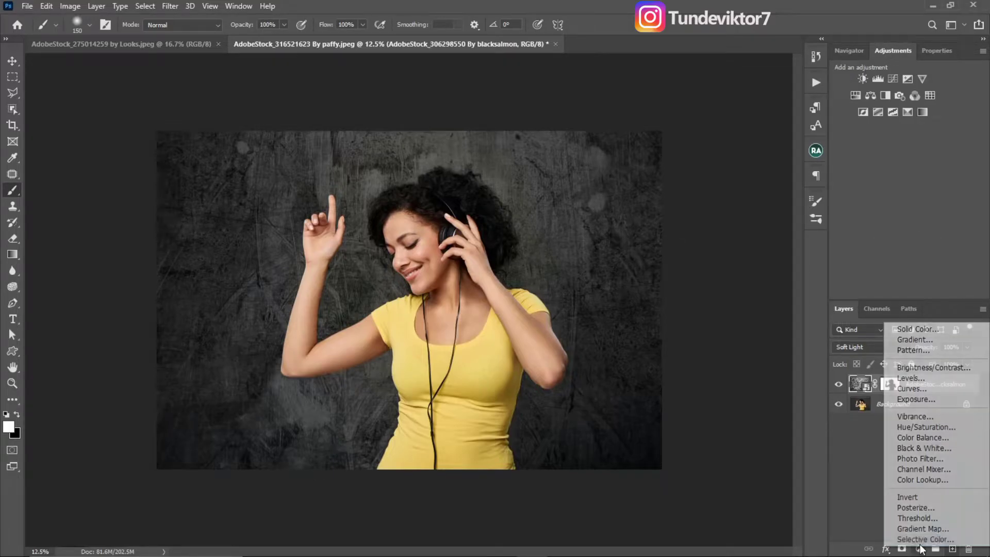
{"action": "left_click", "coordinate": [912, 380]}
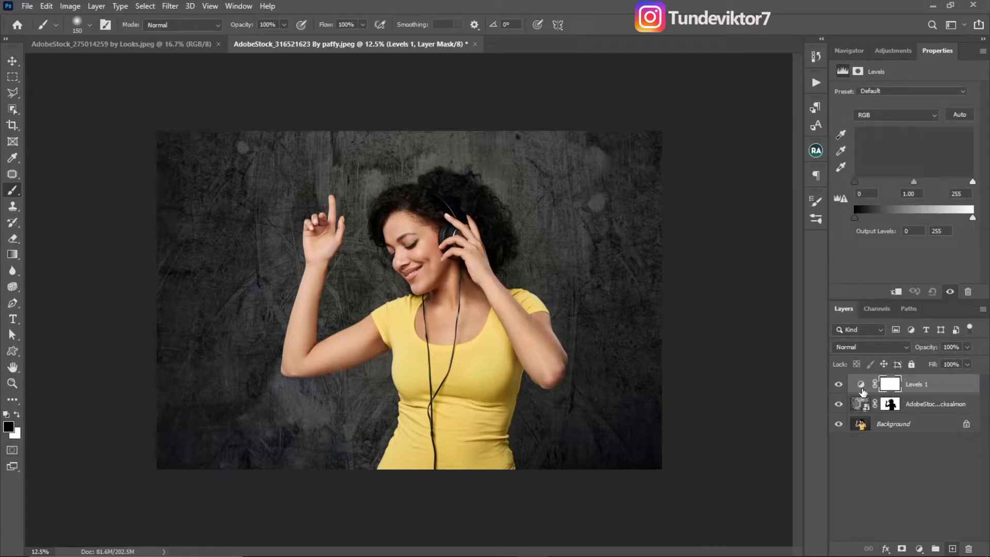
{"action": "left_click", "coordinate": [861, 386]}
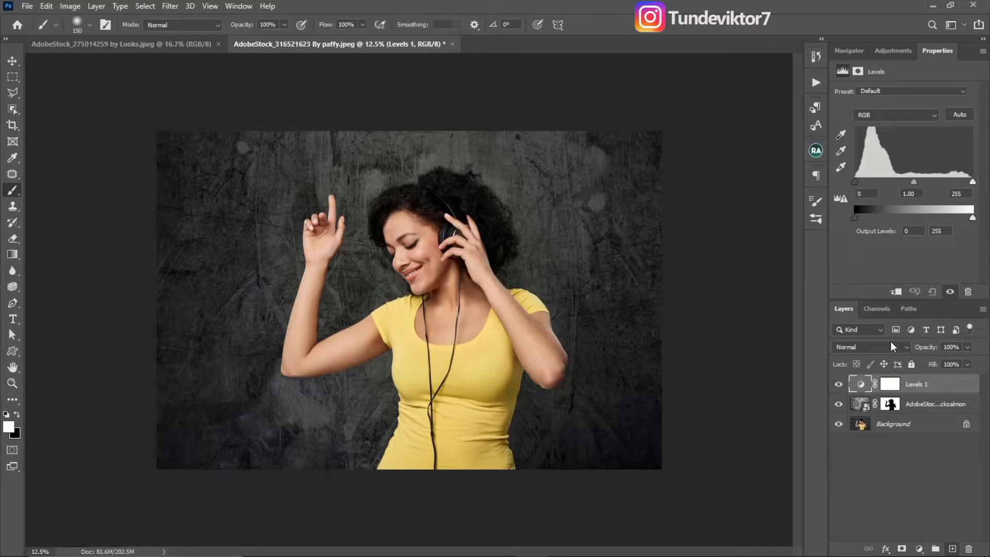
{"action": "left_click", "coordinate": [896, 292]}
{"action": "key", "text": "ctrl"}
{"action": "key", "text": "ctrl"}
{"action": "key", "text": "ctrl"}
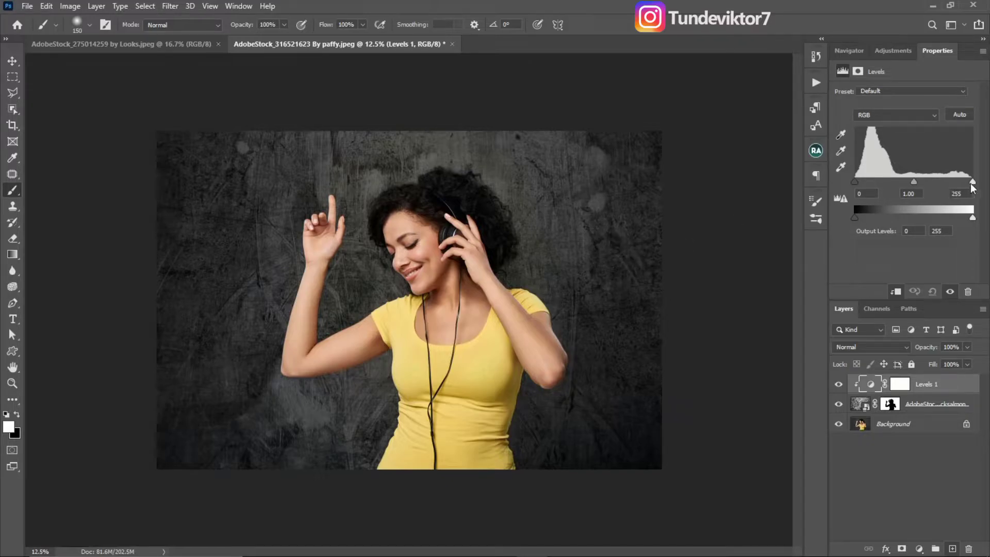
- Try RGB Levels with input shadows at 29, input highlights at 226 and output highlights lowered to about 227
{"action": "left_click_drag", "start_coordinate": [973, 182], "coordinate": [960, 182]}
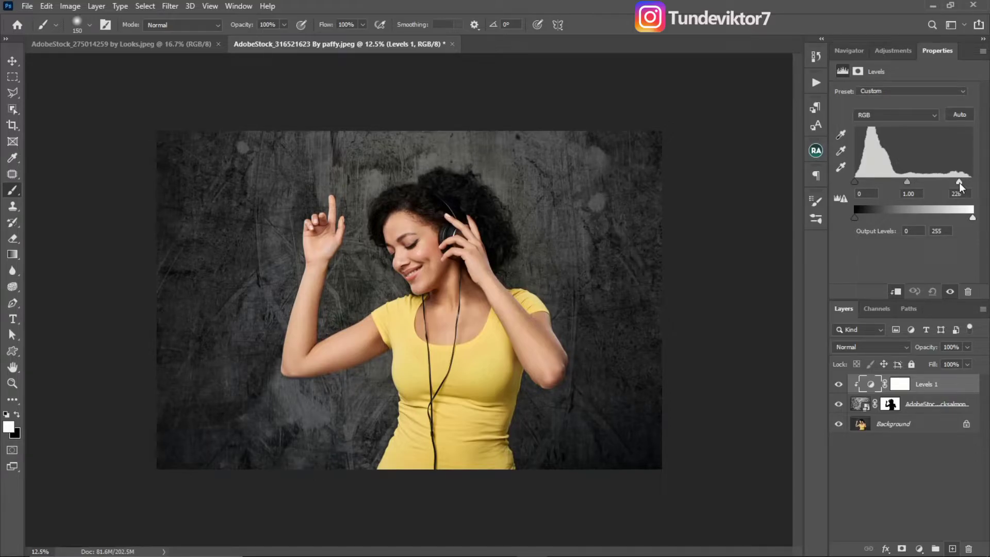
{"action": "left_click_drag", "start_coordinate": [856, 182], "coordinate": [869, 182]}
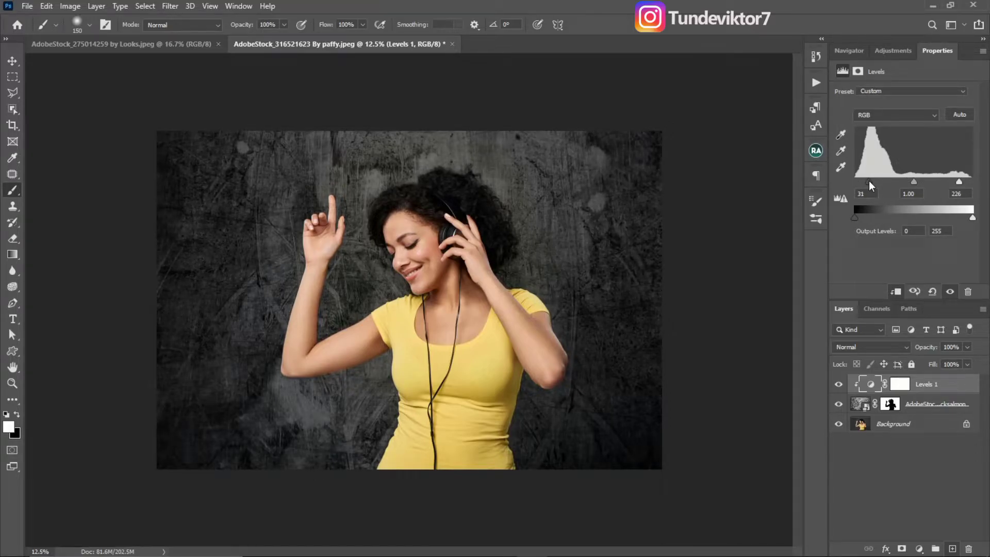
{"action": "left_click_drag", "start_coordinate": [974, 218], "coordinate": [958, 219]}
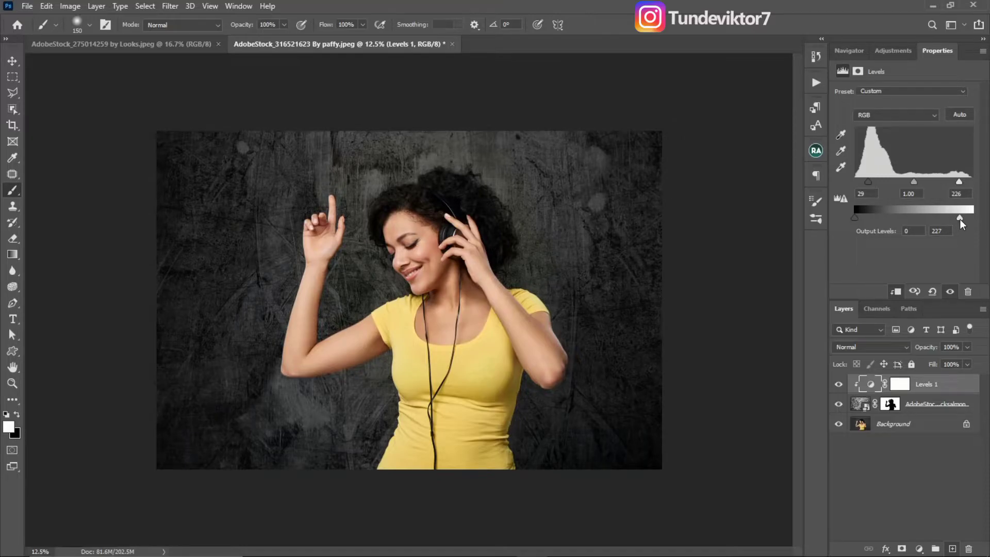
{"action": "left_click_drag", "start_coordinate": [961, 223], "coordinate": [958, 223]}
{"action": "mouse_move", "coordinate": [856, 221]}
{"action": "left_mouse_down"}
{"action": "mouse_move", "coordinate": [870, 220]}
{"action": "mouse_move", "coordinate": [853, 226]}
{"action": "left_mouse_up"}
- Try setting the red channel's midtone level to 0.79 in the Levels adjustment
{"action": "left_click", "coordinate": [885, 118]}
{"action": "left_click", "coordinate": [882, 130]}
{"action": "left_click_drag", "start_coordinate": [916, 182], "coordinate": [932, 193]}
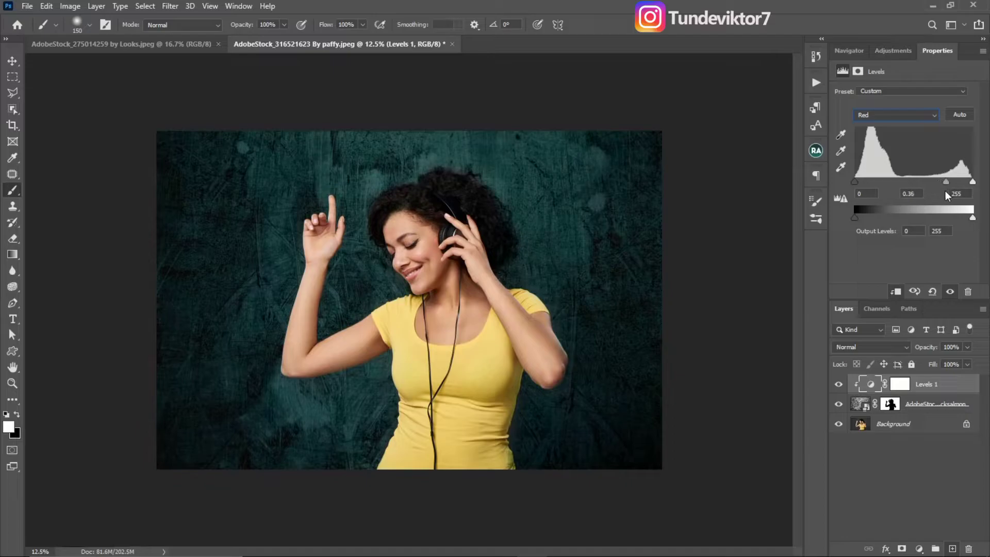
- Try lowering the green channel's midtone level to 0.57 and the blue channel's to 0.95
{"action": "left_click", "coordinate": [895, 121]}
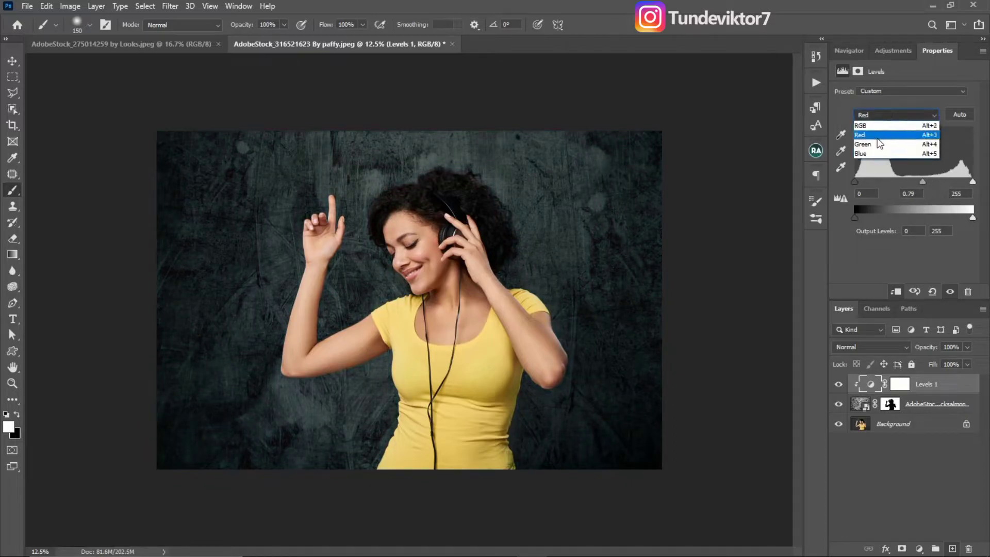
{"action": "left_click", "coordinate": [883, 139]}
{"action": "left_click_drag", "start_coordinate": [916, 187], "coordinate": [937, 194]}
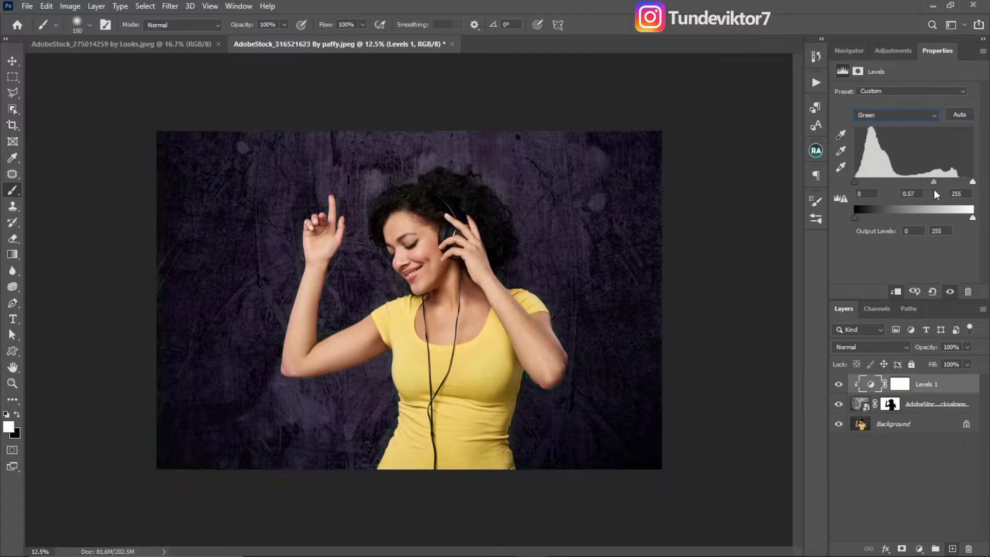
{"action": "left_click", "coordinate": [894, 120]}
{"action": "left_click", "coordinate": [891, 151]}
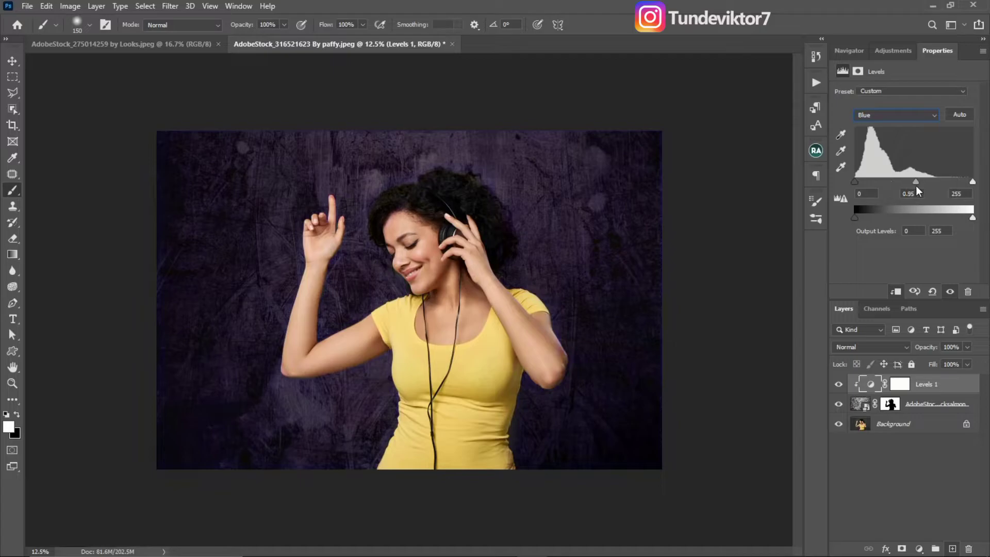
- Reset the Levels adjustment and try raising the red channel's midtone level
{"action": "left_click", "coordinate": [933, 292]}
{"action": "left_click", "coordinate": [895, 116]}
{"action": "left_click", "coordinate": [894, 130]}
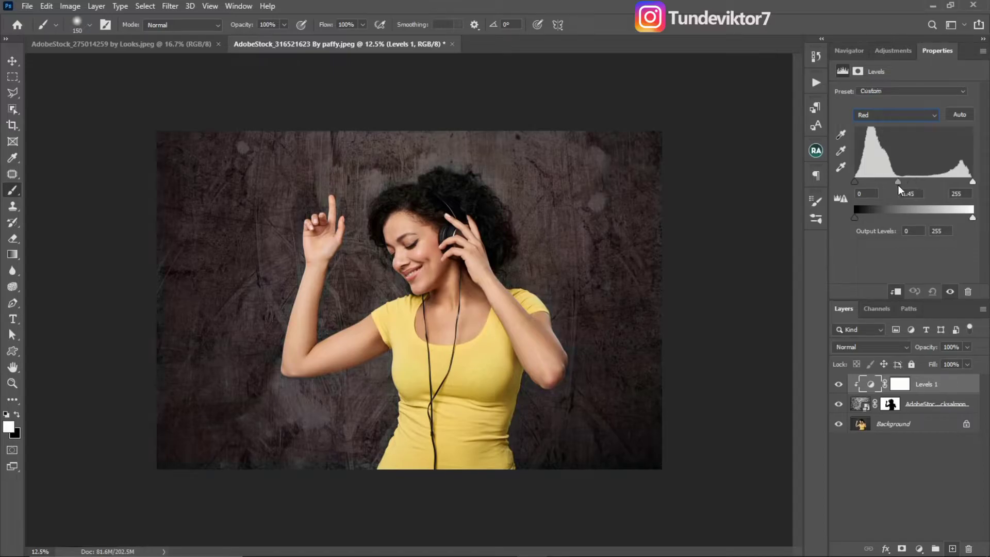
{"action": "left_click_drag", "start_coordinate": [898, 189], "coordinate": [909, 194]}
- Restore the Levels adjustment's defaults, and set the RGB input shadows to 24 and input highlights to 242
{"action": "left_click", "coordinate": [932, 292]}
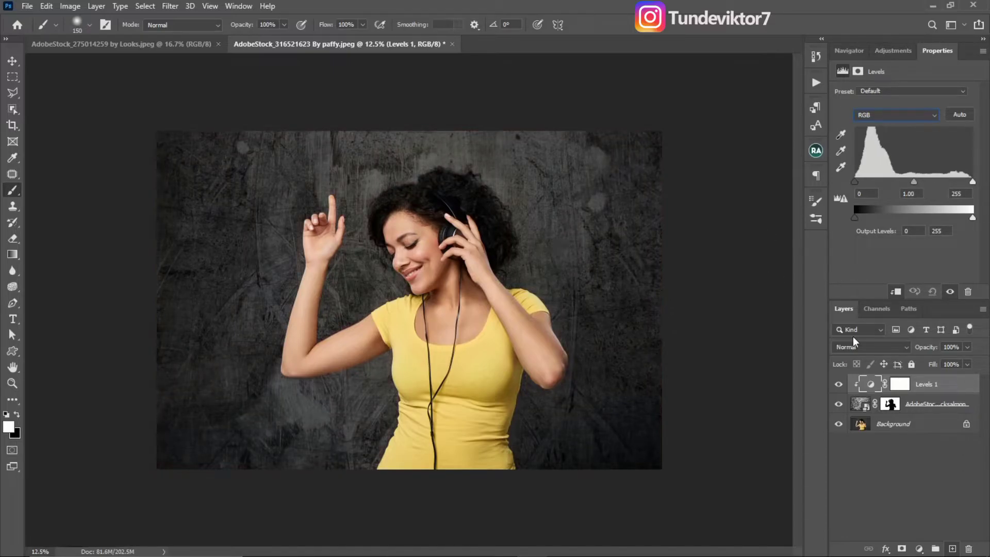
{"action": "left_click_drag", "start_coordinate": [972, 184], "coordinate": [967, 185]}
{"action": "left_click_drag", "start_coordinate": [855, 182], "coordinate": [866, 185]}
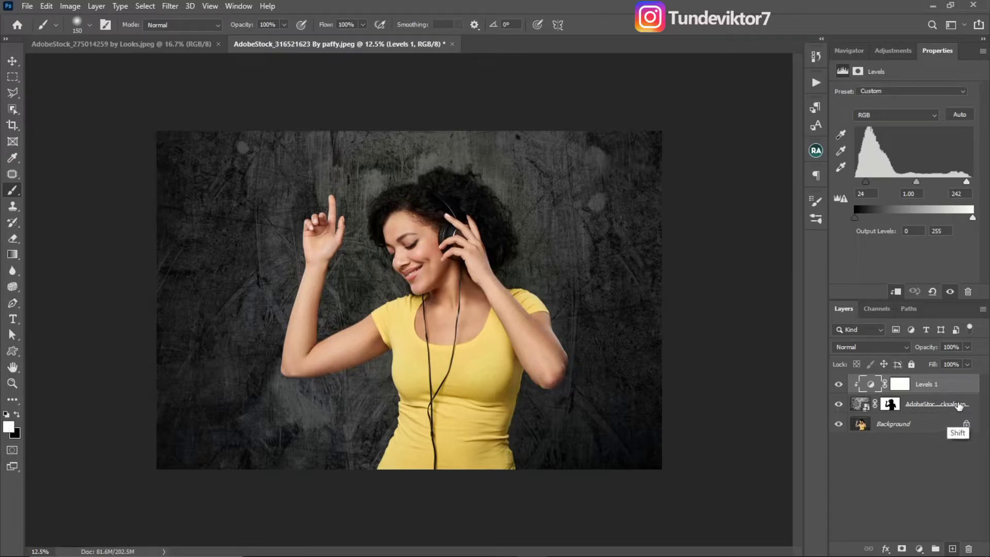
- Group the Levels adjustment with the texture layer, and hide the group after comparing the image with and without it
{"action": "left_click", "coordinate": [963, 407], "text": "shift"}
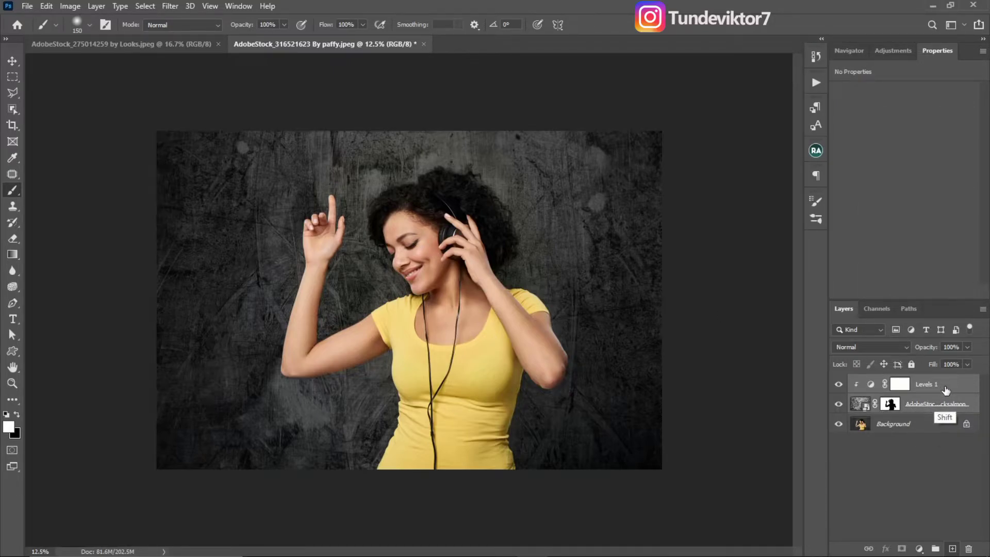
{"action": "left_click", "coordinate": [947, 388]}
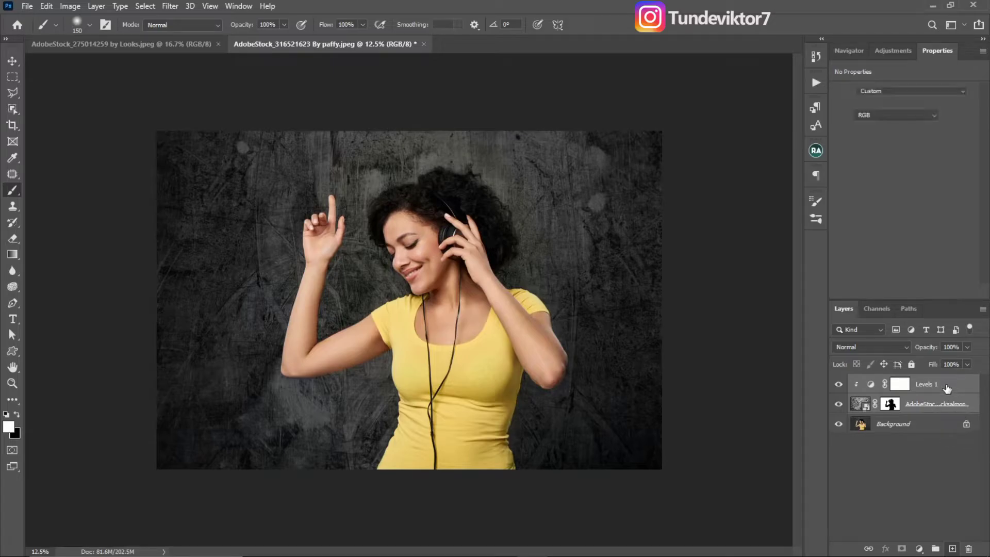
{"action": "left_click", "coordinate": [971, 406], "text": "ctrl"}
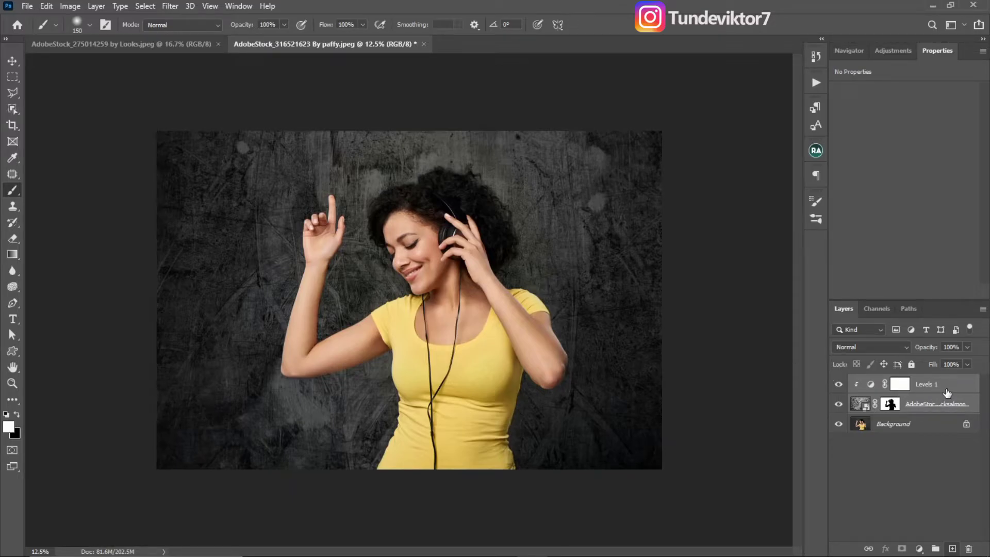
{"action": "key", "text": "ctrl+g"}
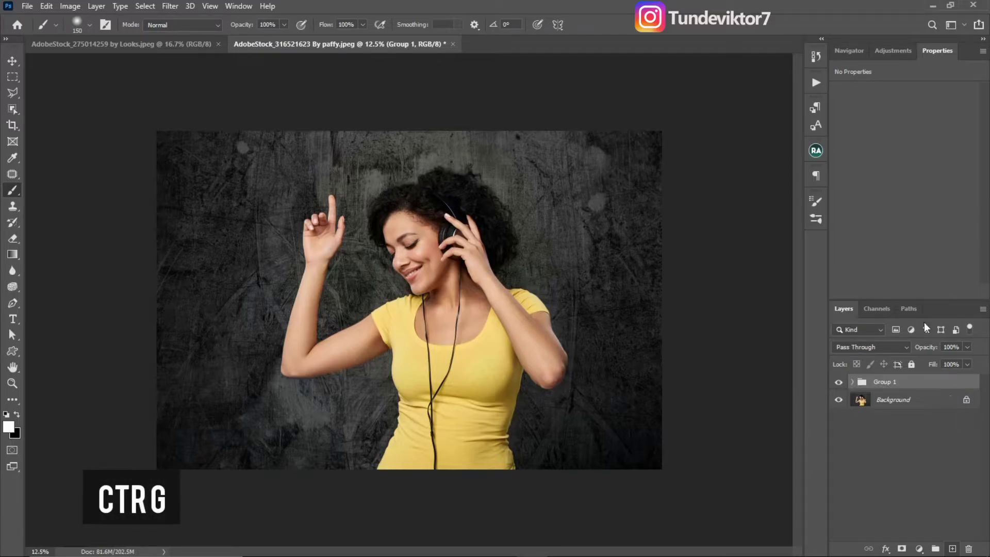
{"action": "left_click", "coordinate": [840, 385]}
{"action": "left_click", "coordinate": [839, 383]}
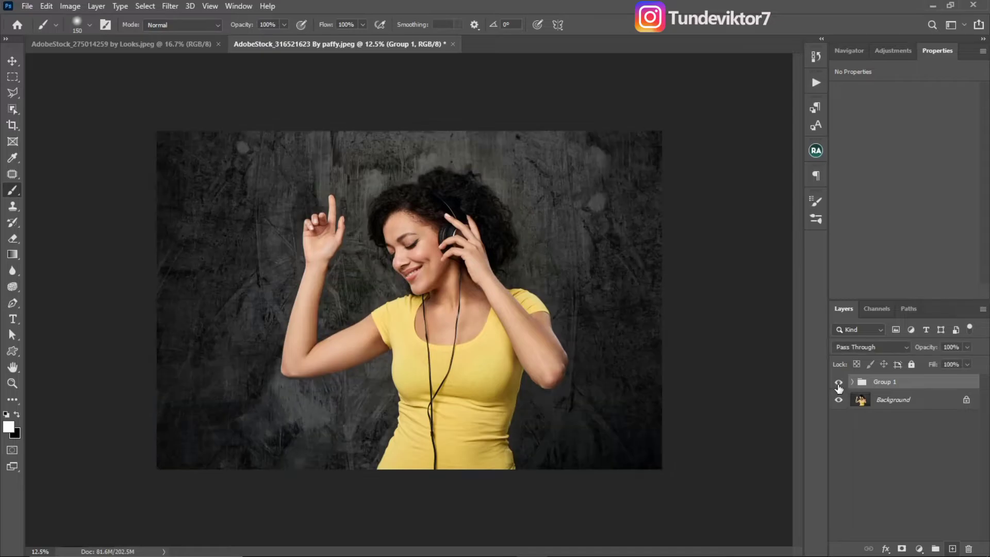
{"action": "left_click", "coordinate": [840, 383]}
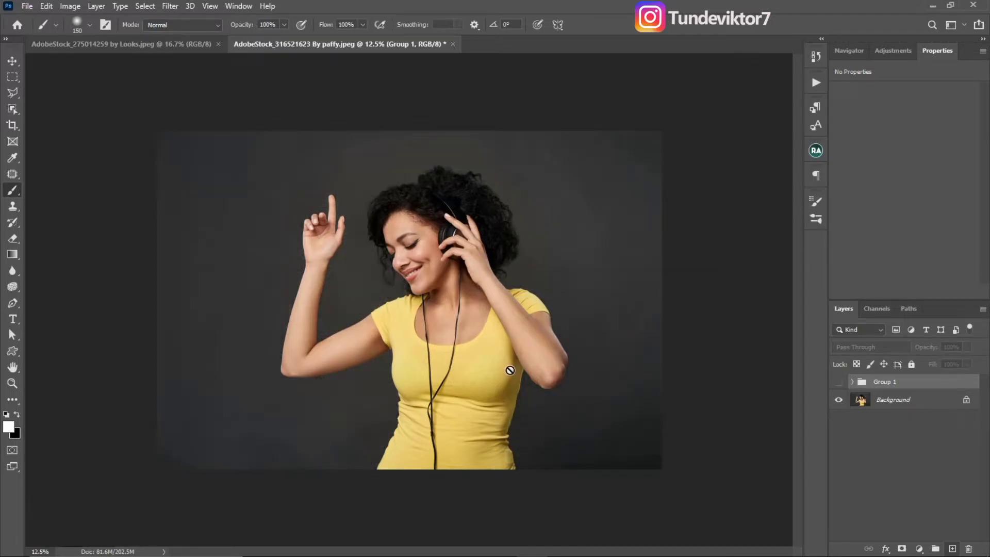
- Duplicate the Background layer and mask the copy to the woman using Select Subject
{"action": "left_click", "coordinate": [889, 403]}
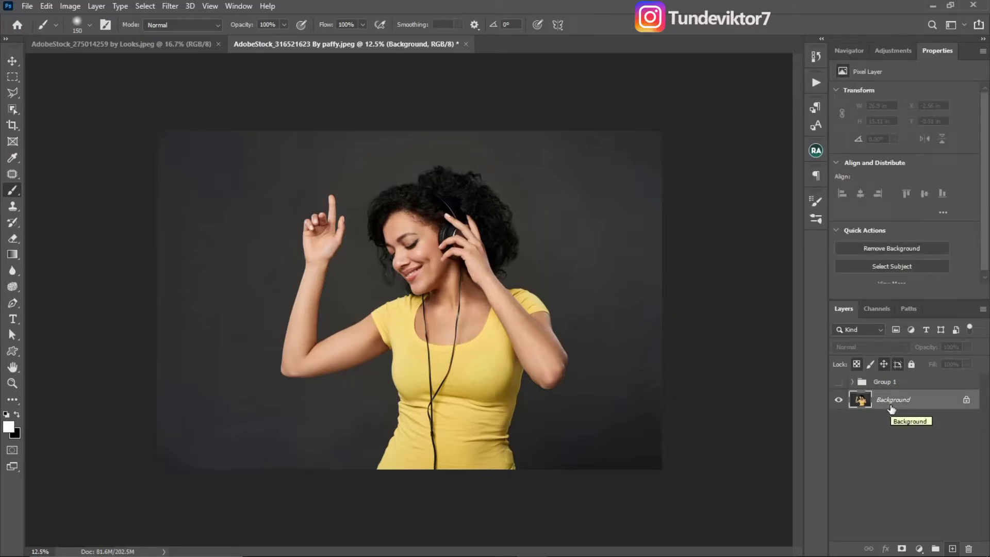
{"action": "key", "text": "ctrl+j"}
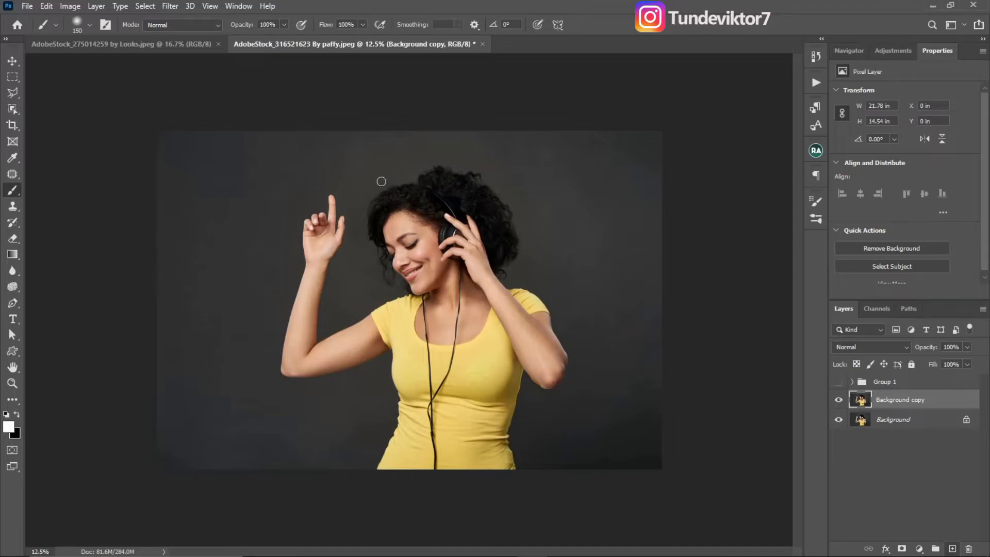
{"action": "left_click", "coordinate": [15, 111]}
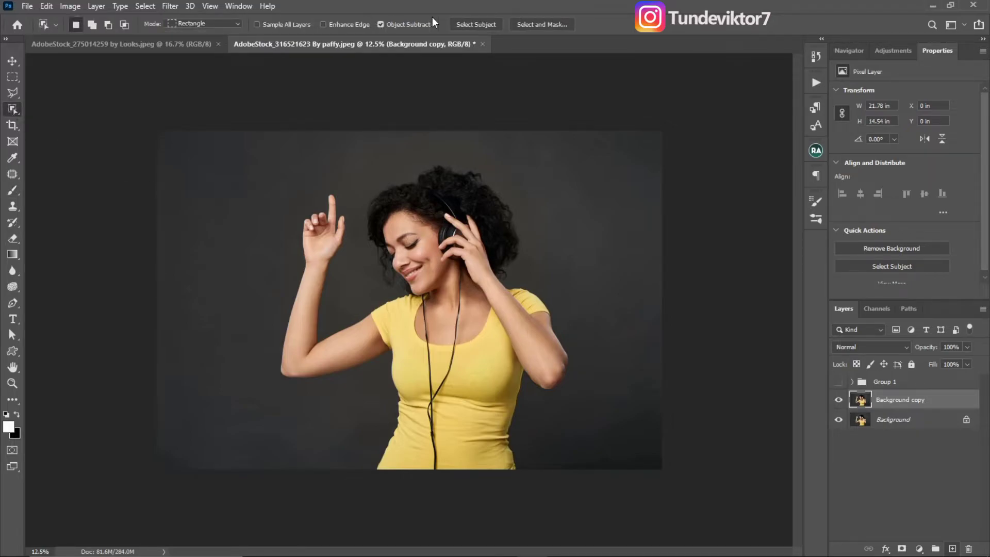
{"action": "left_click", "coordinate": [478, 26]}
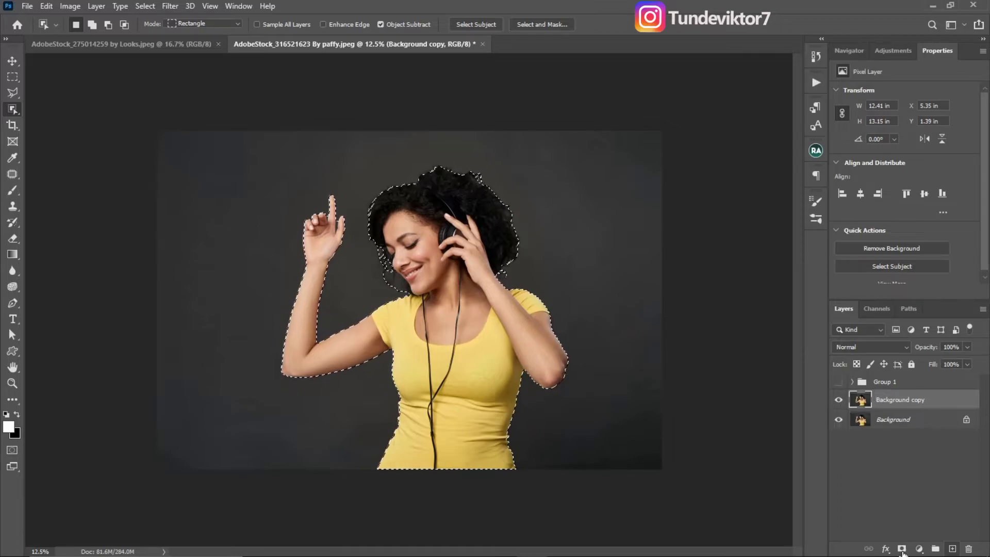
{"action": "left_click", "coordinate": [902, 548]}
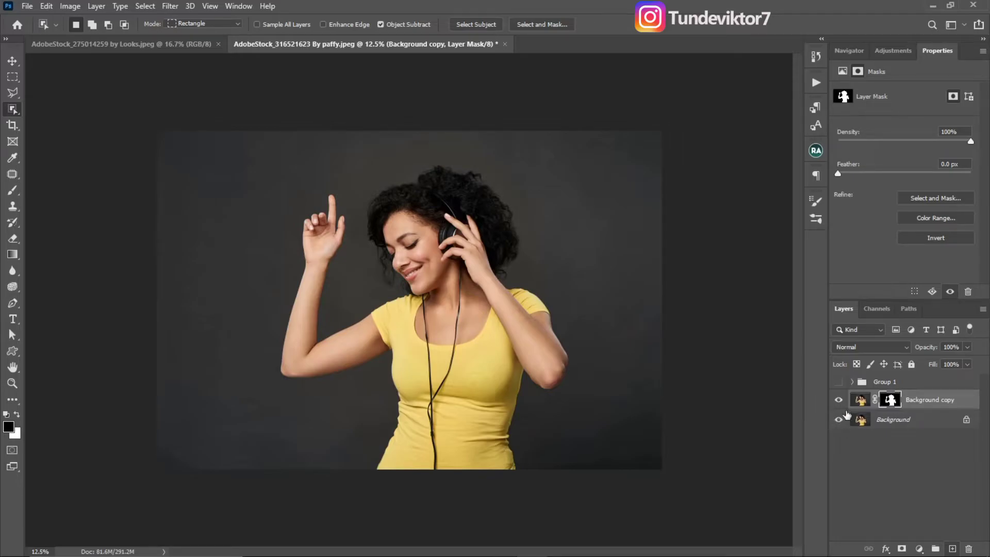
- Examine the woman's cutout edges around the hair and chin with the Background layer hidden, and show that layer again
{"action": "left_click", "coordinate": [839, 419]}
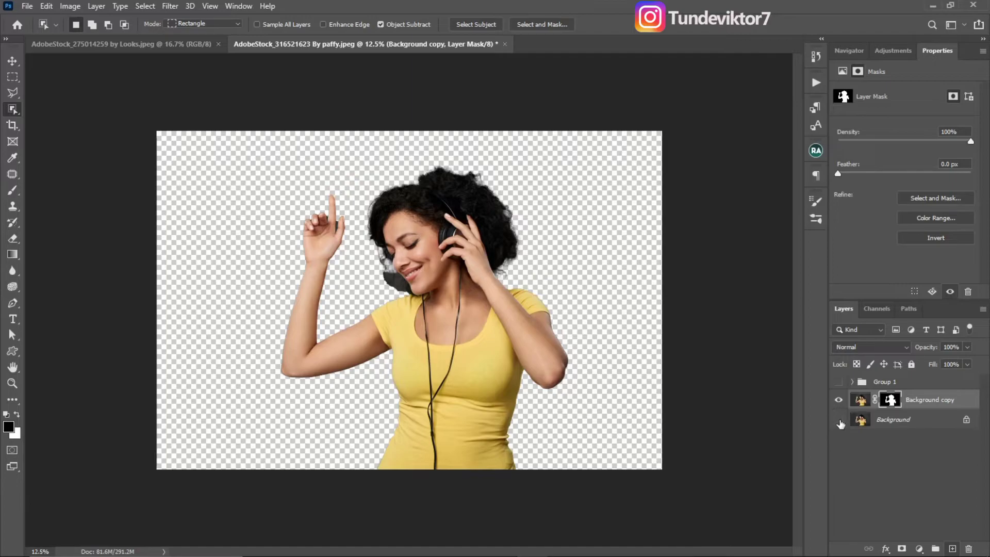
{"action": "left_click", "coordinate": [839, 420]}
{"action": "left_click", "coordinate": [838, 420]}
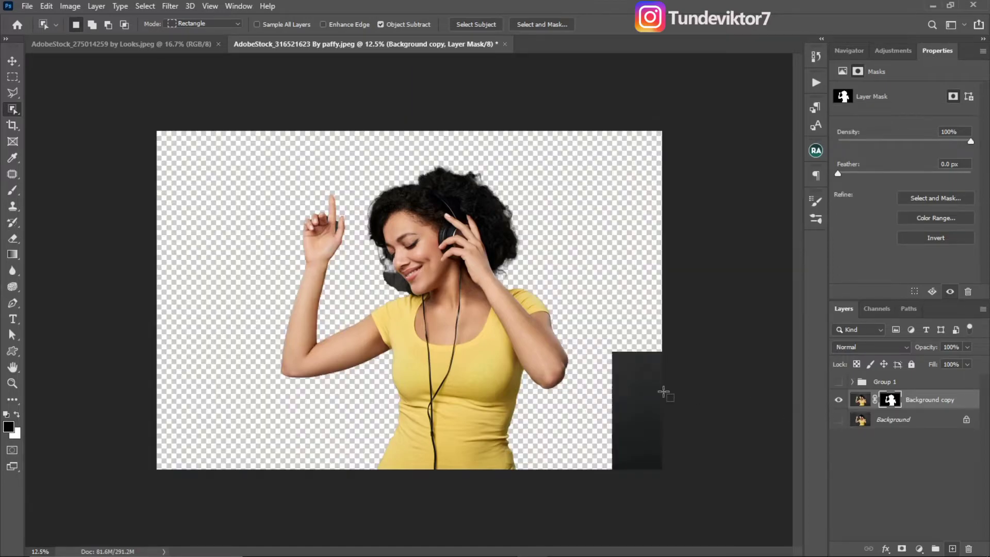
{"action": "key", "text": "z"}
{"action": "left_click", "coordinate": [463, 241]}
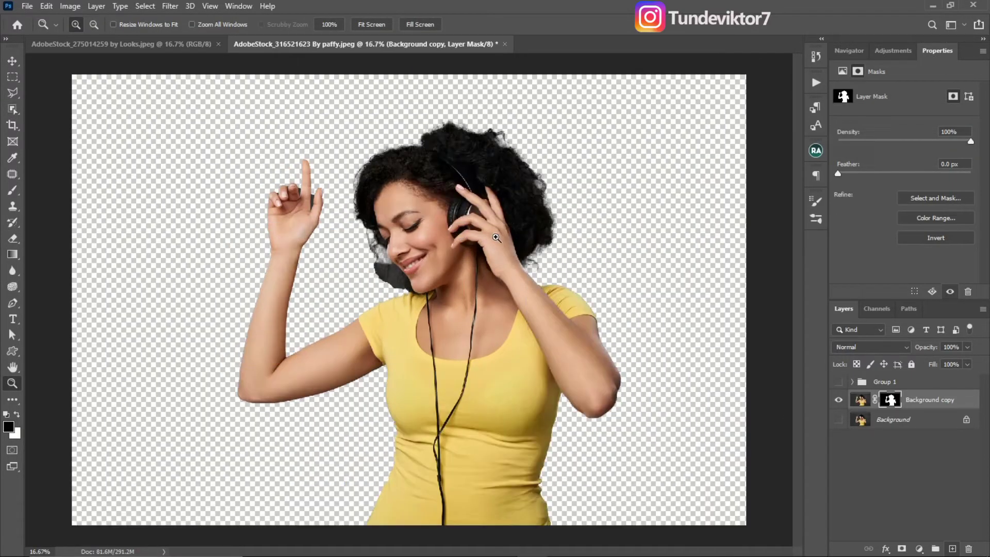
{"action": "left_click", "coordinate": [490, 236]}
{"action": "key", "text": "w"}
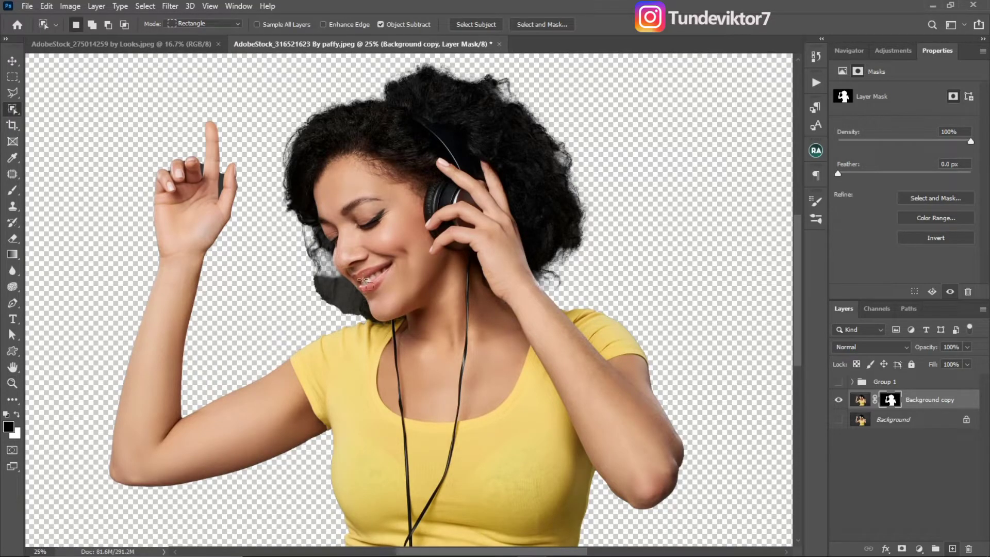
{"action": "key", "text": "z"}
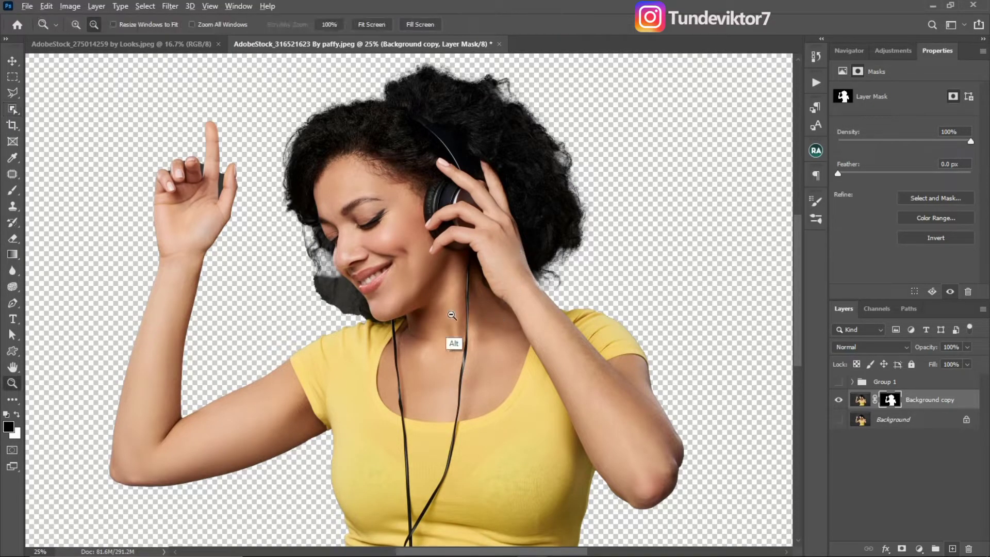
{"action": "left_click", "coordinate": [456, 323], "text": "alt"}
{"action": "left_click", "coordinate": [456, 323], "text": "alt"}
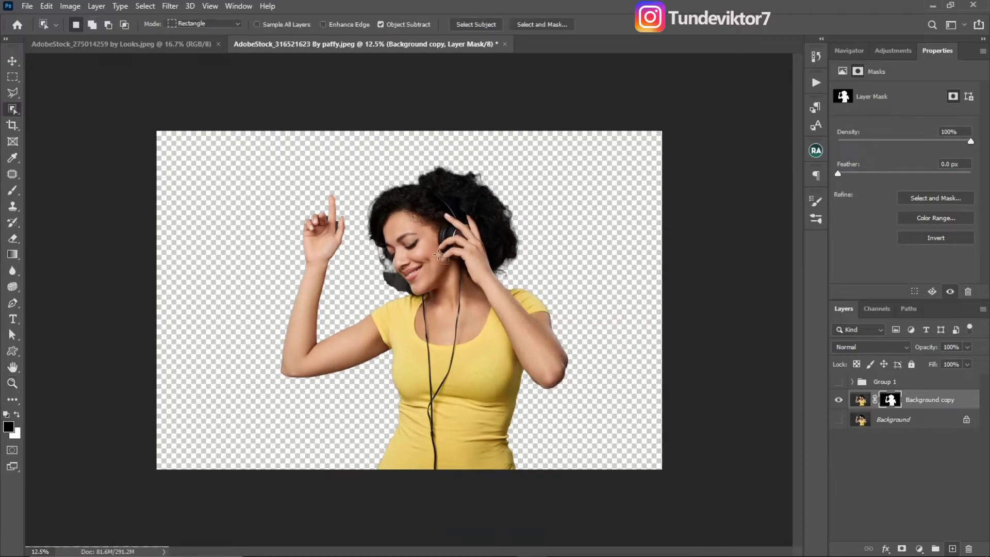
{"action": "left_click", "coordinate": [380, 290], "text": "alt"}
{"action": "key", "text": "w"}
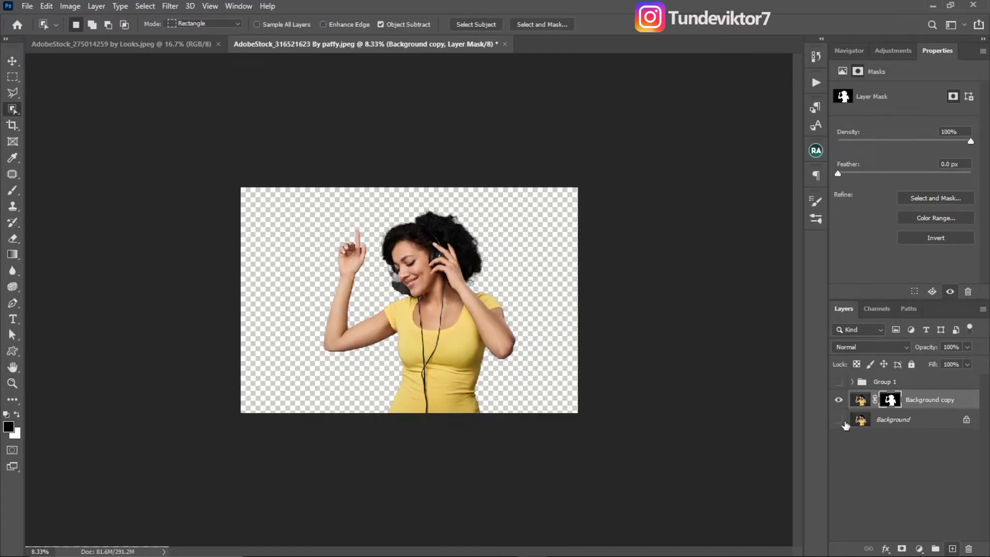
{"action": "left_click", "coordinate": [839, 420]}
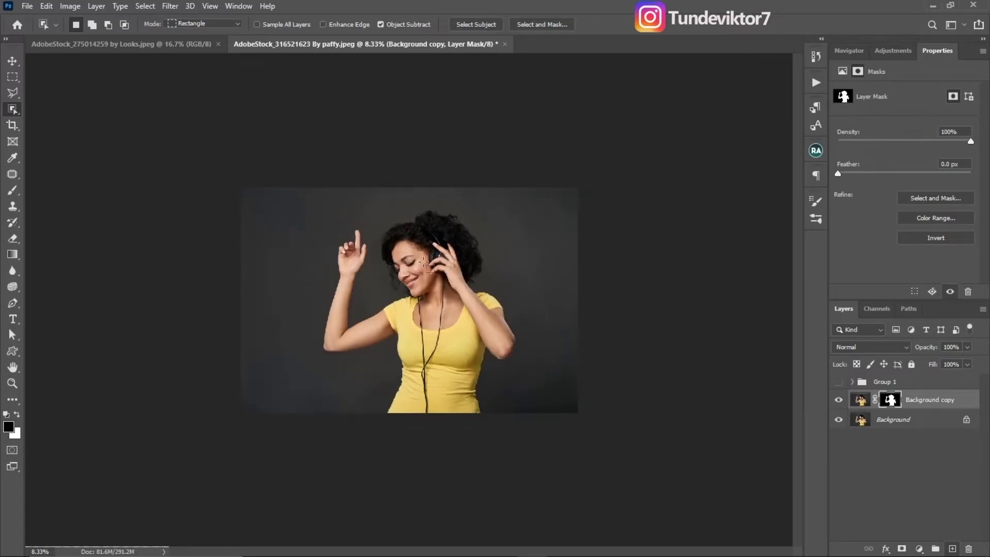
{"action": "key", "text": "z"}
{"action": "left_click", "coordinate": [419, 271]}
{"action": "key", "text": "w"}
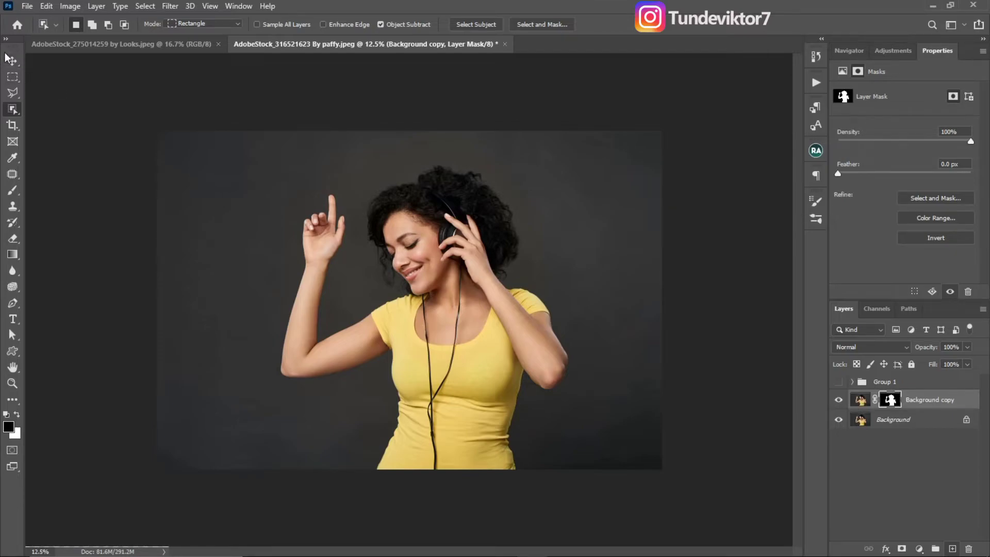
- Place the AdobeStock_306298550 grunge texture as an embedded image and enlarge it to cover the whole canvas
{"action": "left_click", "coordinate": [27, 7]}
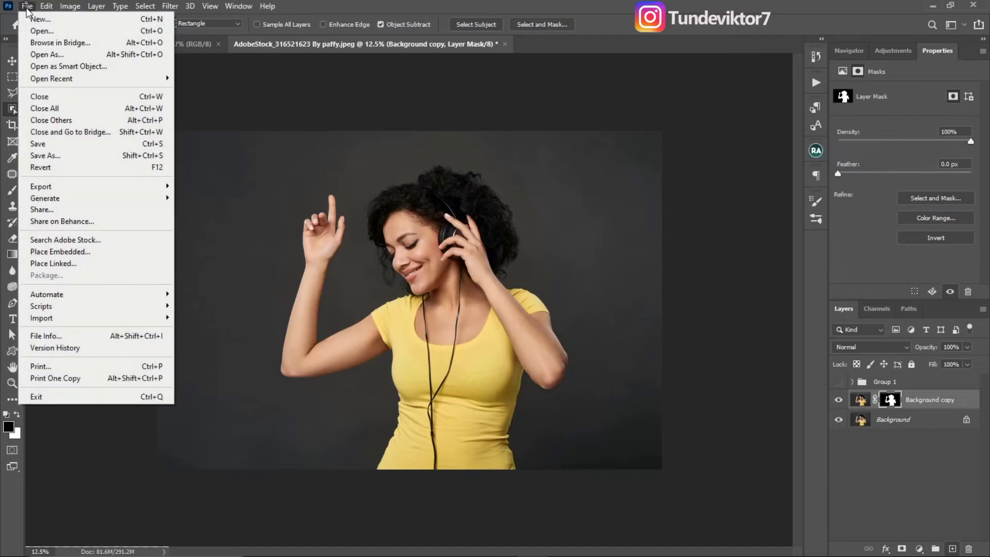
{"action": "left_click", "coordinate": [101, 256]}
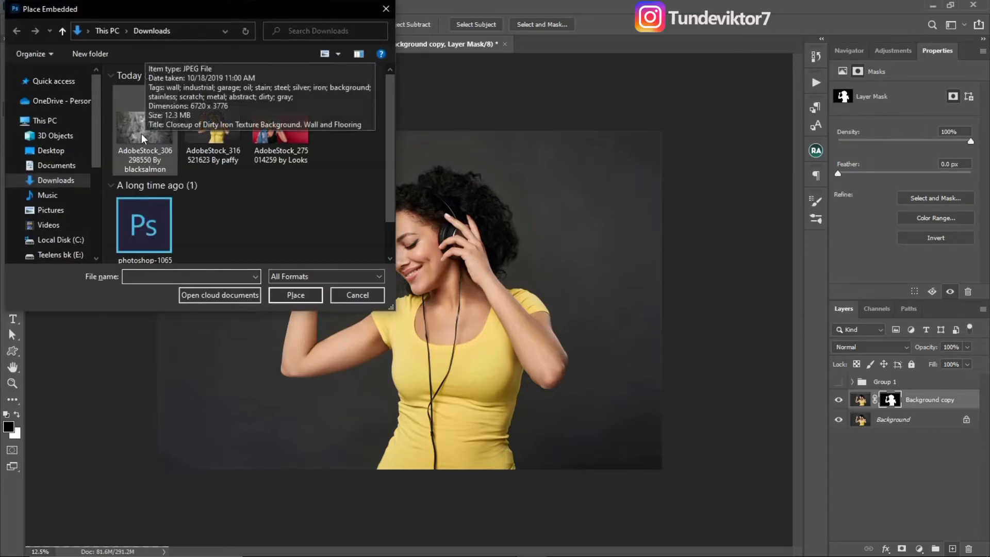
{"action": "left_click", "coordinate": [144, 138]}
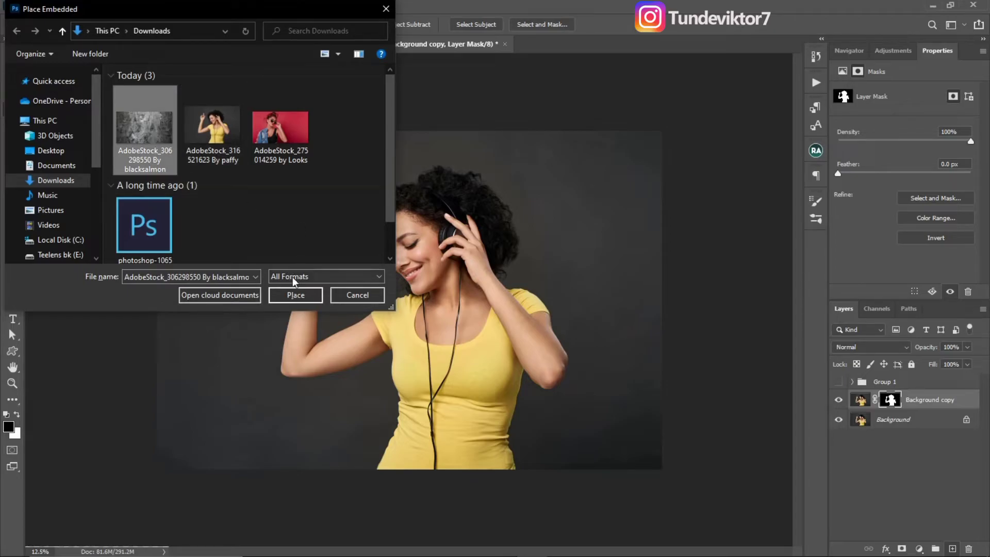
{"action": "left_click", "coordinate": [298, 295]}
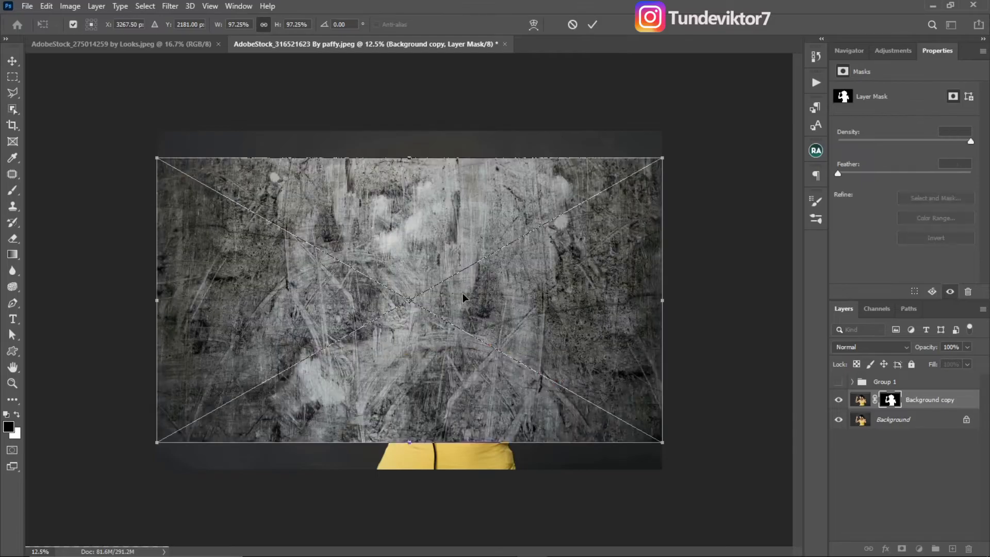
{"action": "left_click_drag", "start_coordinate": [410, 158], "coordinate": [410, 124]}
{"action": "left_click_drag", "start_coordinate": [412, 442], "coordinate": [412, 473]}
{"action": "left_click", "coordinate": [592, 24]}
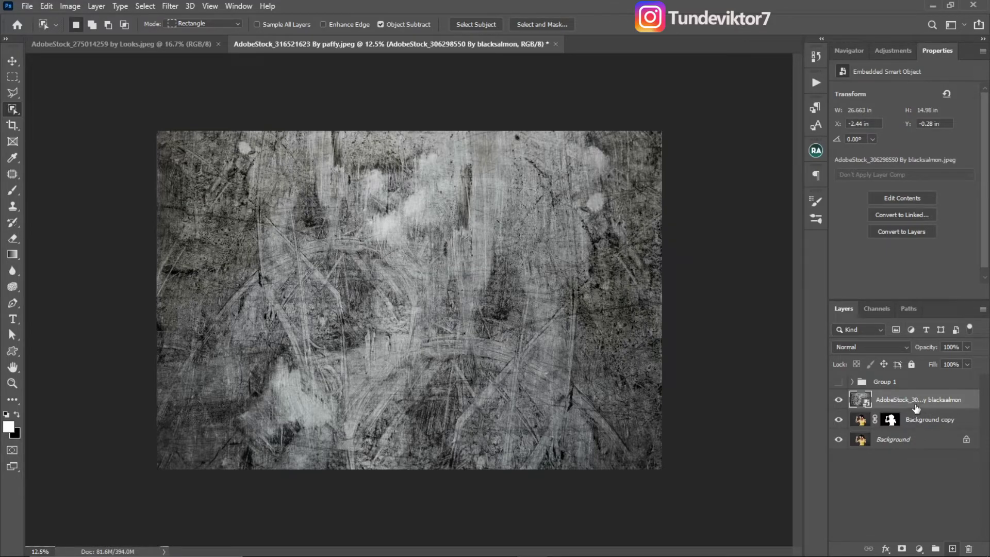
- Move the texture layer beneath the masked Background copy and blend it in Soft Light mode at 84% opacity
{"action": "left_click_drag", "start_coordinate": [914, 403], "coordinate": [915, 430]}
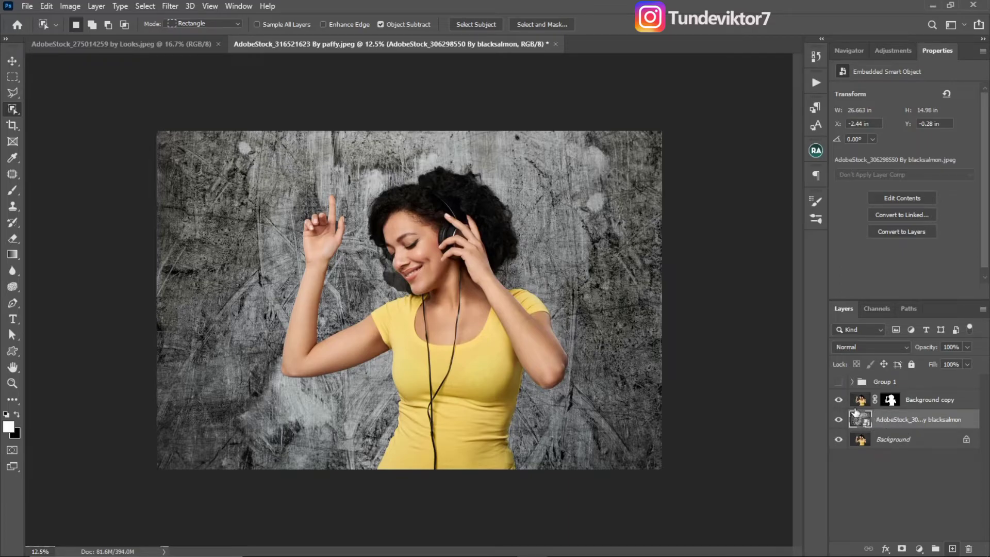
{"action": "left_click", "coordinate": [865, 350]}
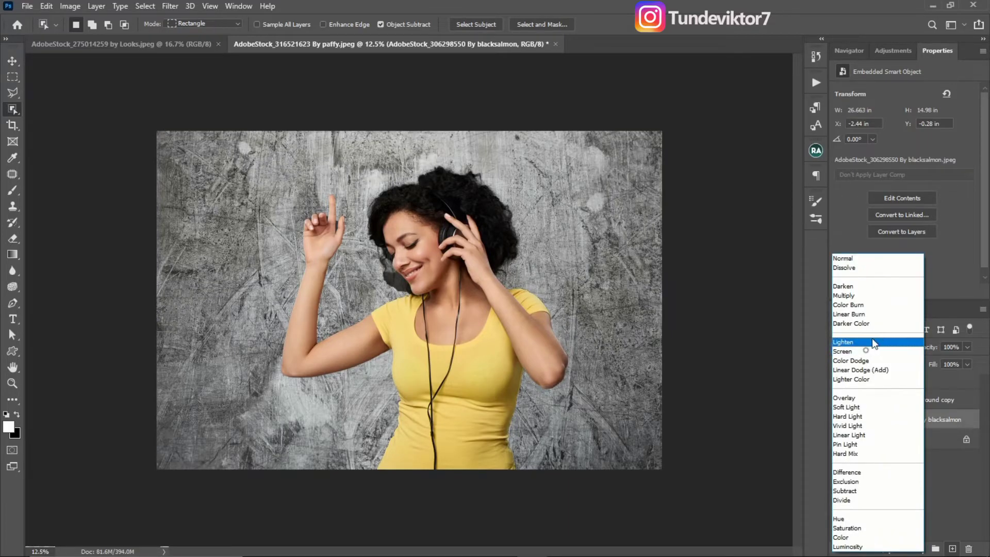
{"action": "left_click", "coordinate": [846, 407]}
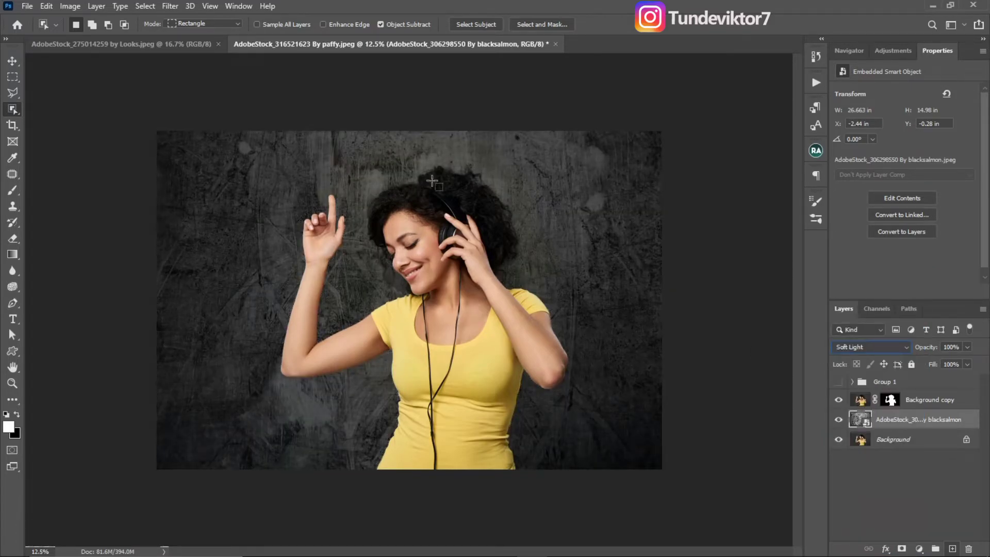
{"action": "left_click", "coordinate": [968, 363]}
{"action": "left_click_drag", "start_coordinate": [967, 363], "coordinate": [942, 368]}
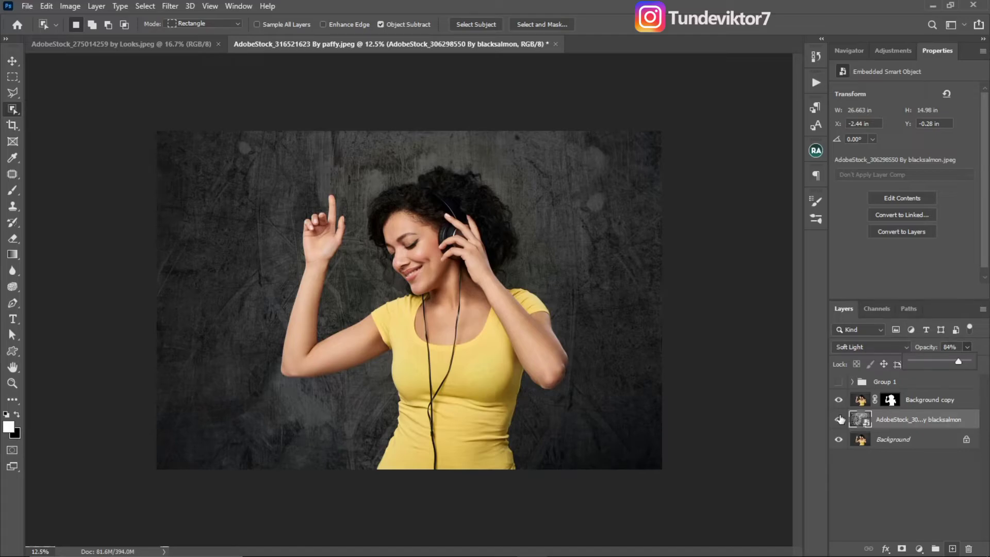
- Add a Curves adjustment layer directly above the texture layer and remove its layer mask
{"action": "left_click", "coordinate": [893, 50]}
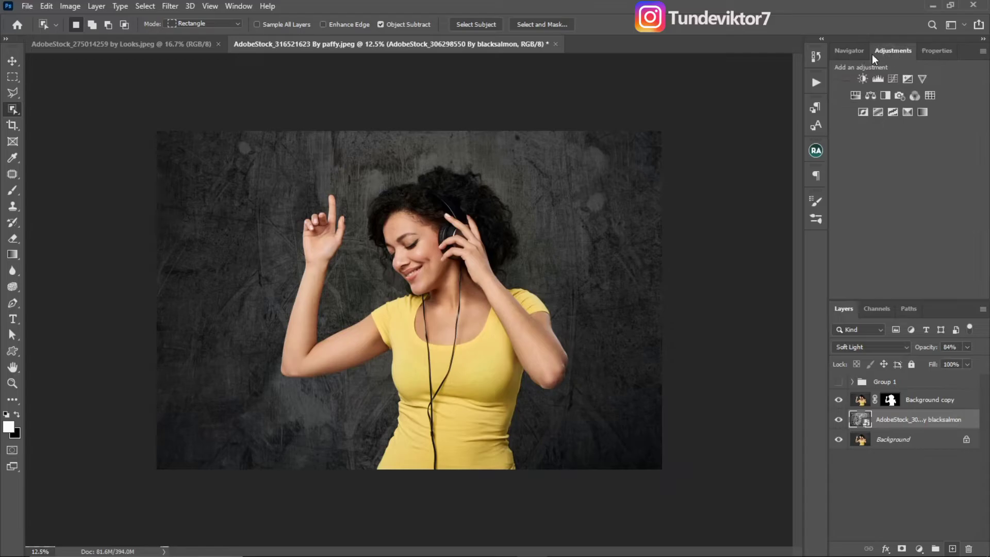
{"action": "left_click", "coordinate": [892, 78]}
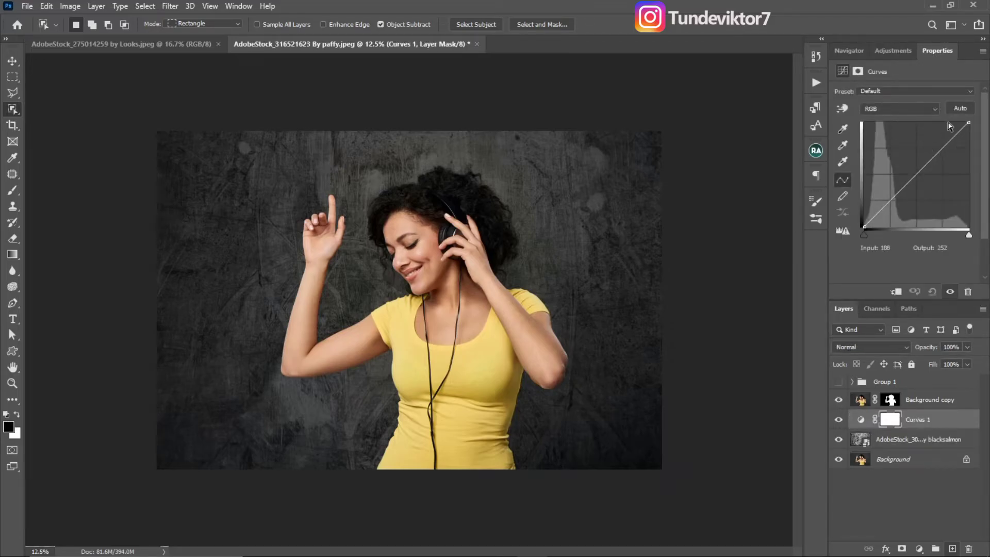
{"action": "left_click", "coordinate": [935, 407]}
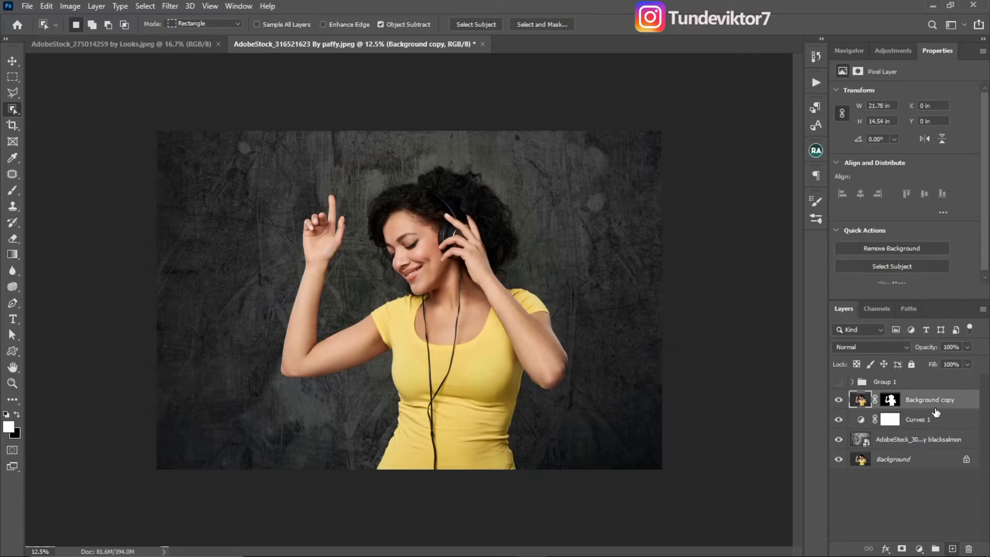
{"action": "left_click", "coordinate": [942, 424]}
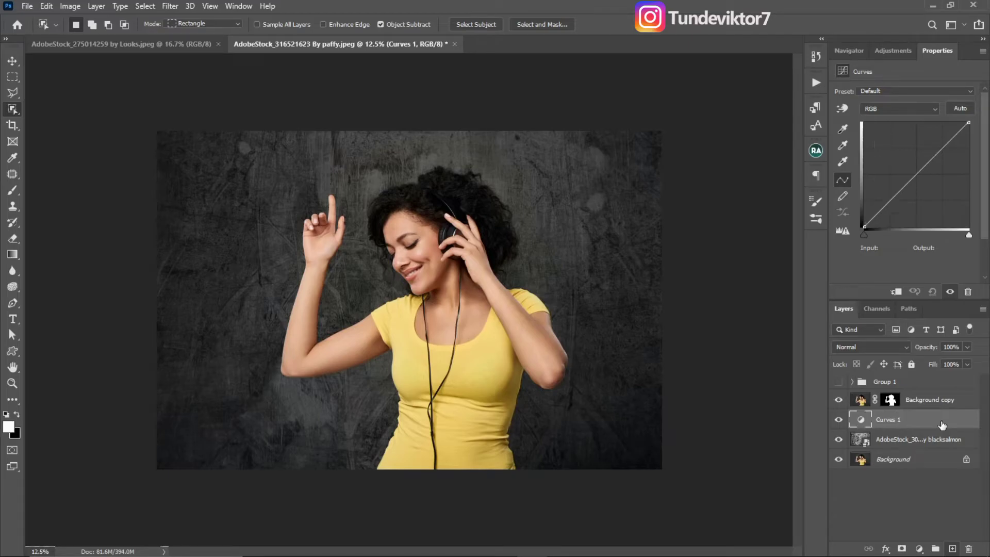
- Replace the Curves adjustment with a Levels adjustment layer directly above the texture layer
{"action": "key", "text": "Delete"}
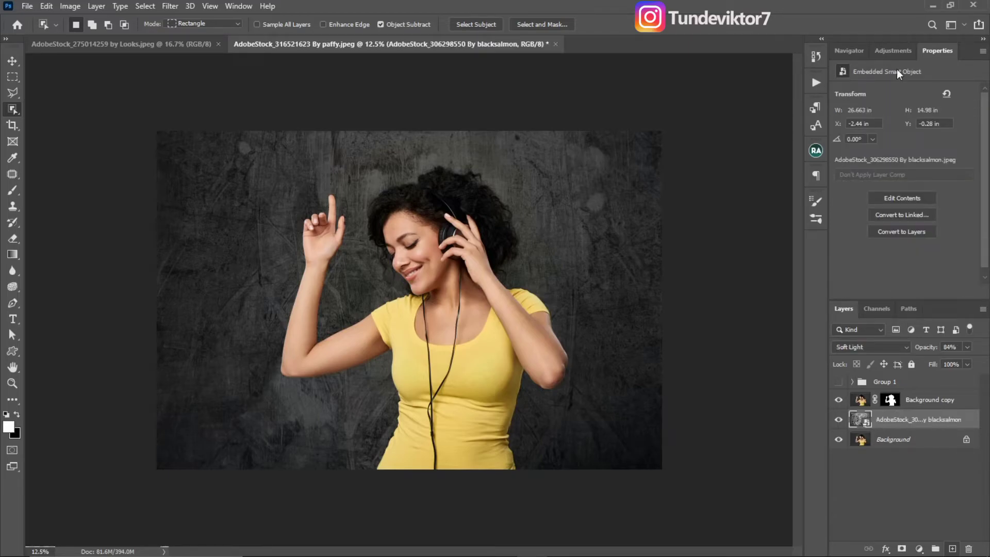
{"action": "left_click", "coordinate": [893, 51]}
{"action": "left_click", "coordinate": [878, 79]}
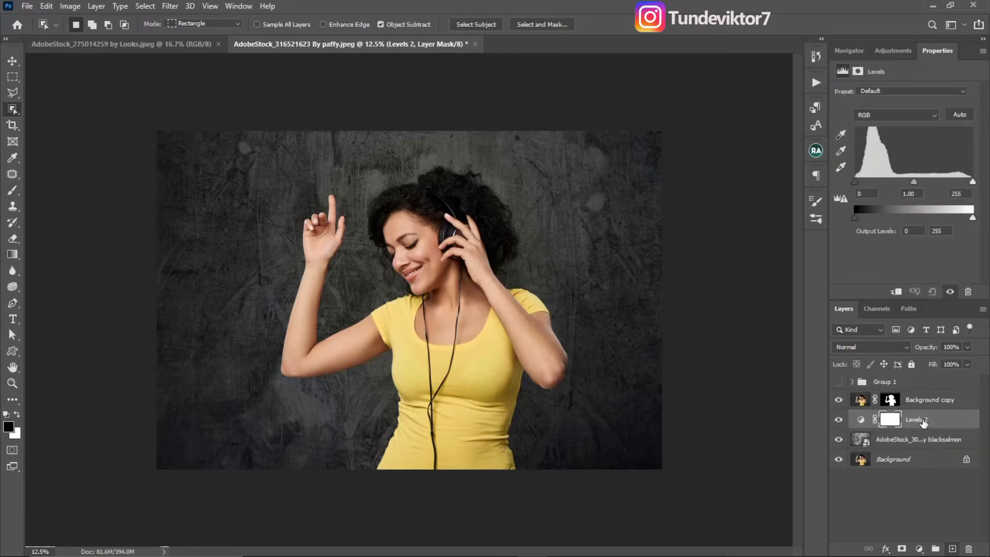
{"action": "key", "text": "Delete"}
{"action": "key", "text": "Delete"}
{"action": "left_click", "coordinate": [919, 548]}
{"action": "left_click", "coordinate": [907, 382]}
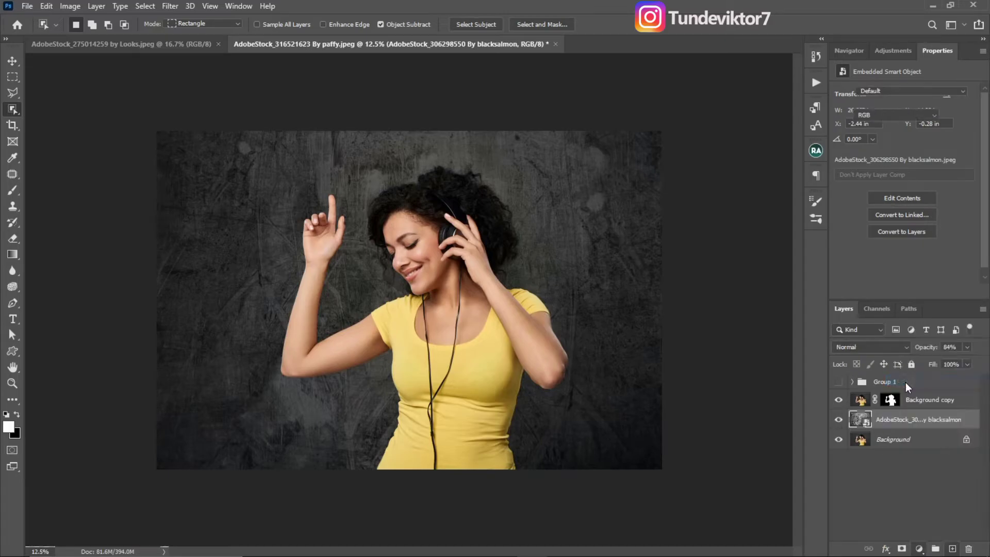
- Try a white input level of 210, restore it to 255, and clip the Levels adjustment to the texture layer
{"action": "left_click_drag", "start_coordinate": [972, 182], "coordinate": [952, 182]}
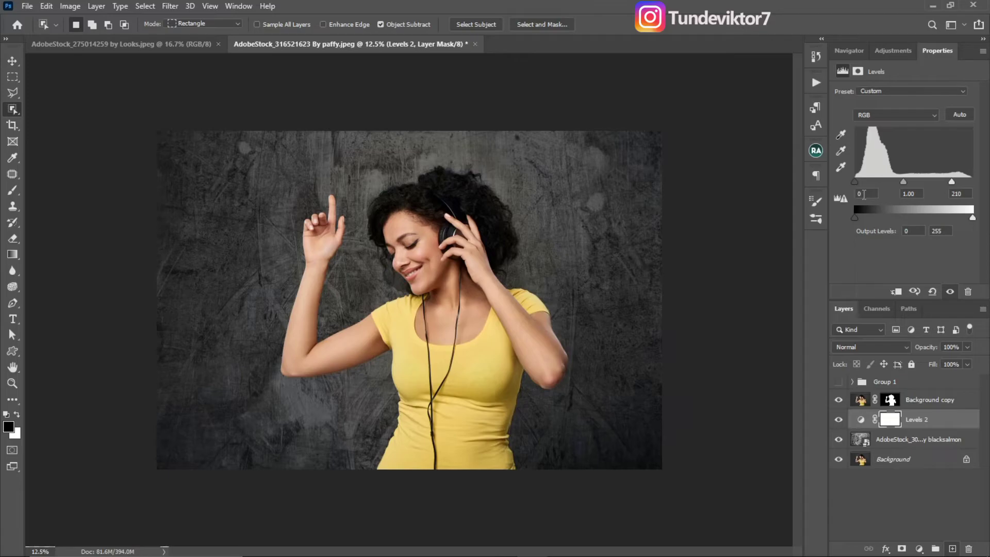
{"action": "left_click_drag", "start_coordinate": [952, 182], "coordinate": [972, 182]}
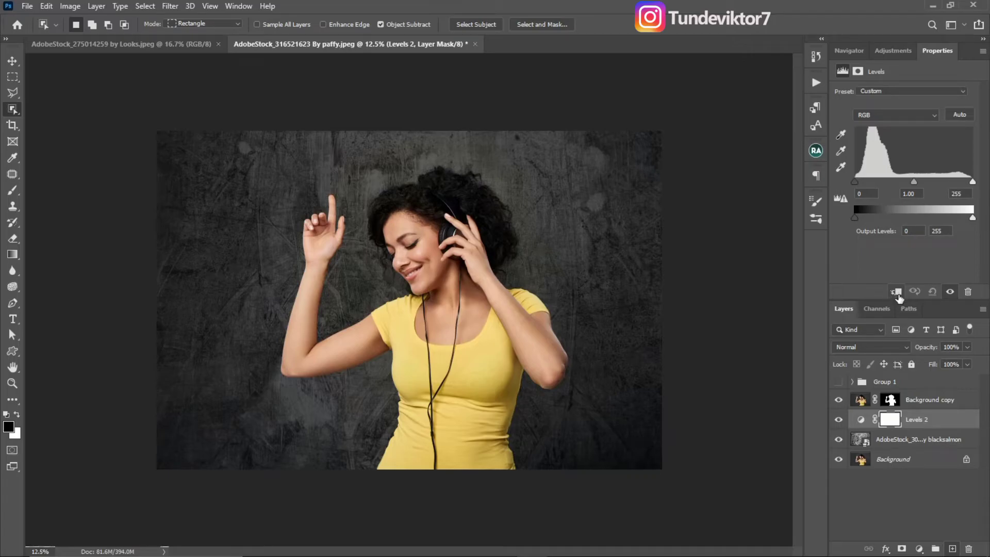
{"action": "left_click", "coordinate": [896, 293]}
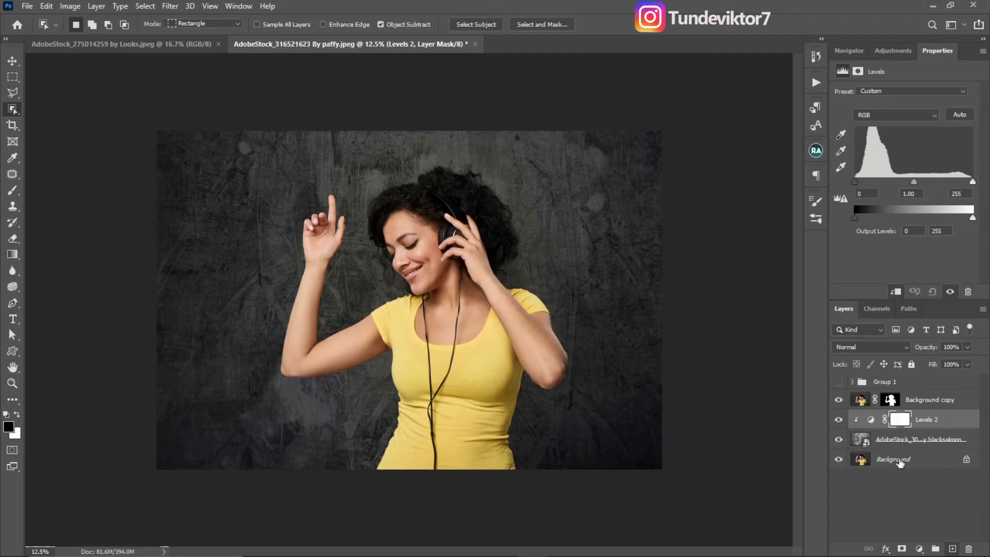
{"action": "key", "text": "ctrl"}
{"action": "key", "text": "ctrl"}
- Try input levels of 48 and 215 with a Red midtone of 1.20, and reset the Levels adjustment
{"action": "left_click_drag", "start_coordinate": [972, 182], "coordinate": [954, 181]}
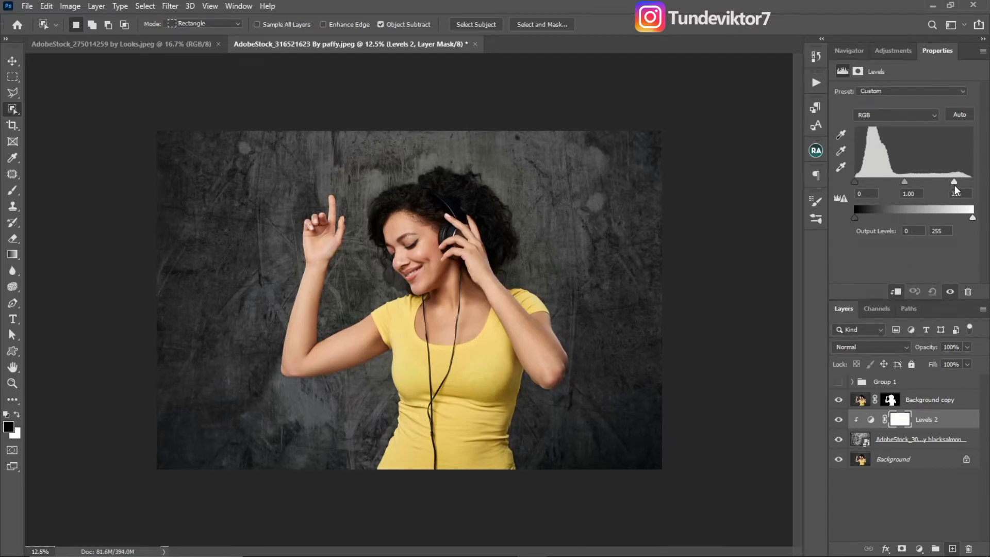
{"action": "left_click_drag", "start_coordinate": [859, 182], "coordinate": [877, 183]}
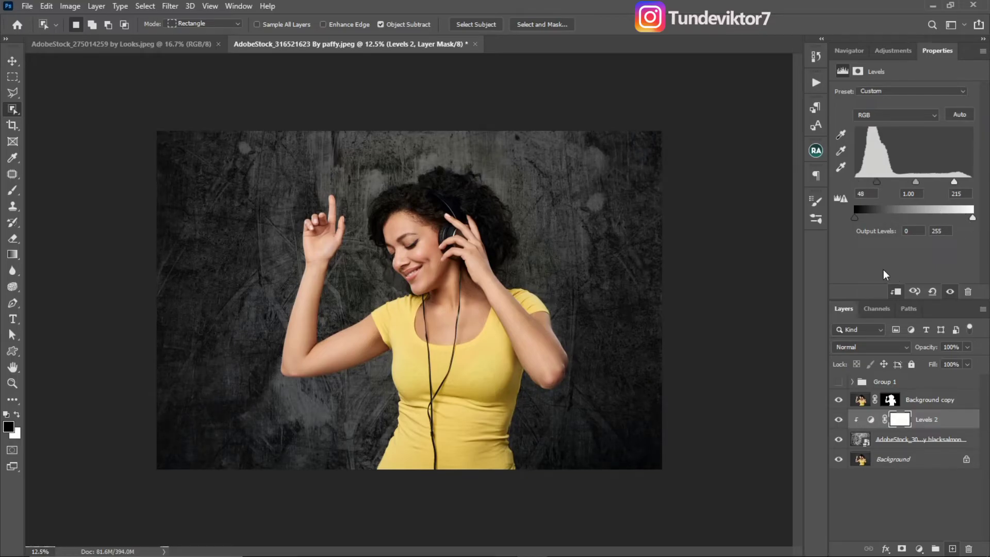
{"action": "left_click", "coordinate": [895, 115]}
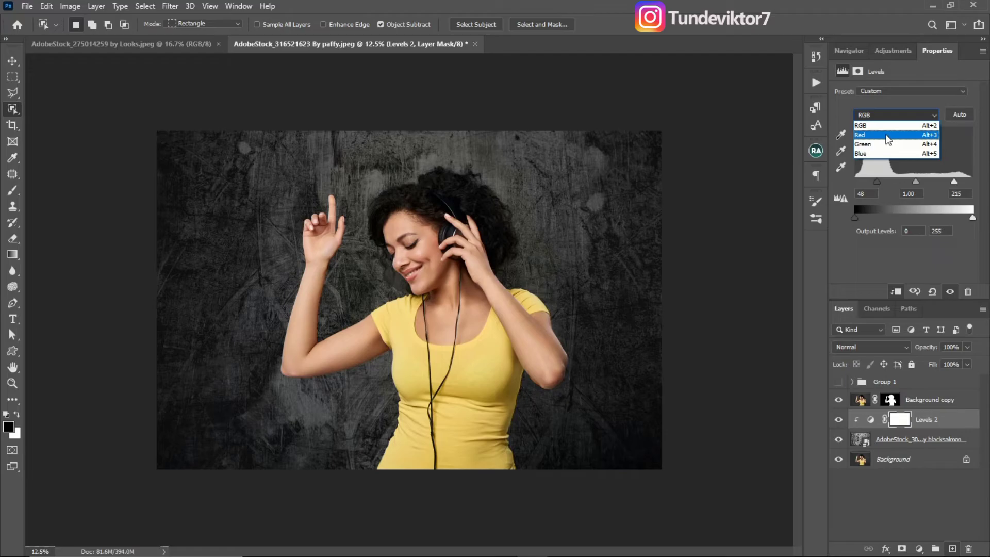
{"action": "left_click", "coordinate": [887, 136]}
{"action": "mouse_move", "coordinate": [914, 183]}
{"action": "left_mouse_down"}
{"action": "mouse_move", "coordinate": [893, 184]}
{"action": "mouse_move", "coordinate": [915, 183]}
{"action": "mouse_move", "coordinate": [906, 184]}
{"action": "left_mouse_up"}
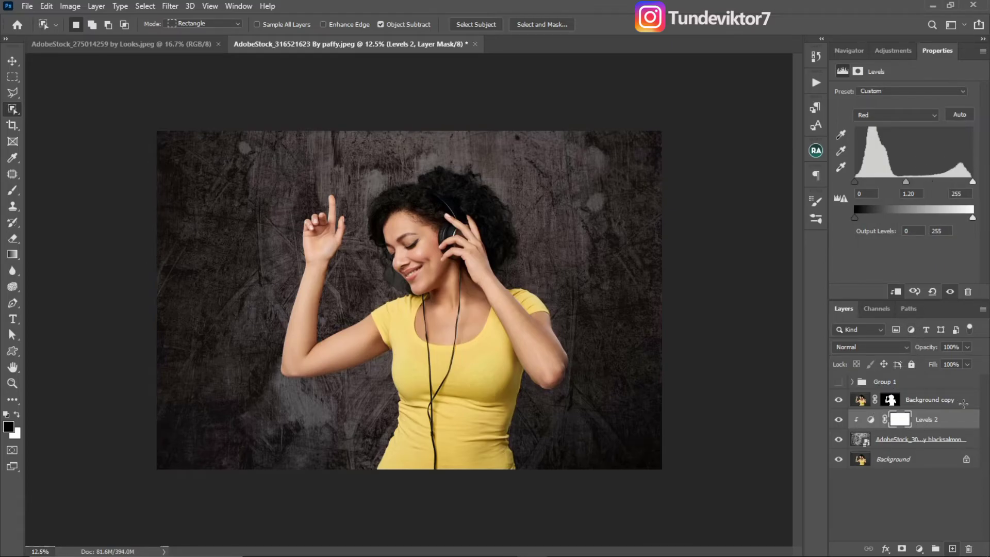
{"action": "left_click", "coordinate": [934, 291]}
- Set the clipped Levels adjustment's RGB input range to 39 and 191 and its white output level to 210
{"action": "left_click_drag", "start_coordinate": [973, 183], "coordinate": [949, 190]}
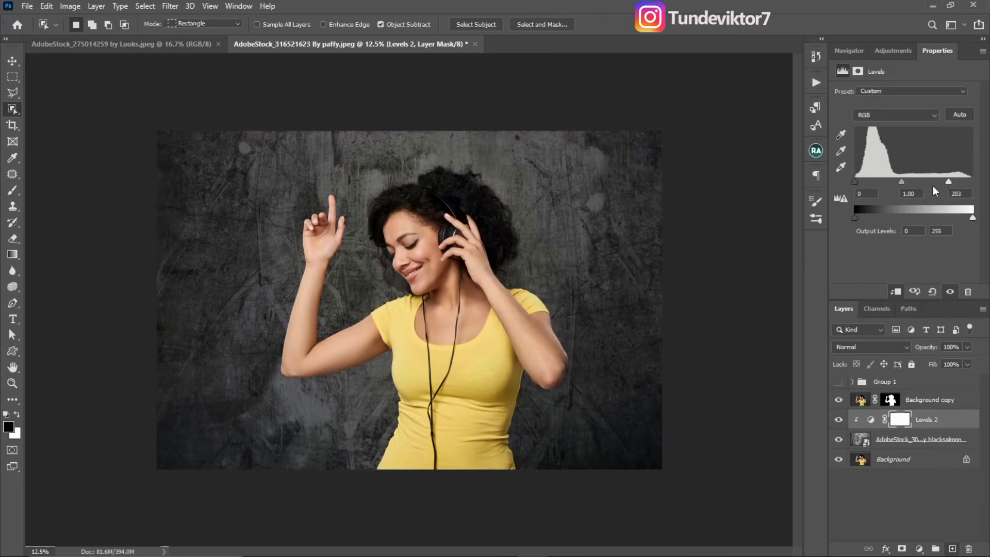
{"action": "left_click_drag", "start_coordinate": [856, 185], "coordinate": [869, 188]}
{"action": "left_click_drag", "start_coordinate": [951, 189], "coordinate": [946, 187]}
{"action": "left_click_drag", "start_coordinate": [870, 181], "coordinate": [876, 182]}
{"action": "left_click_drag", "start_coordinate": [855, 219], "coordinate": [854, 218]}
{"action": "left_click_drag", "start_coordinate": [973, 220], "coordinate": [956, 225]}
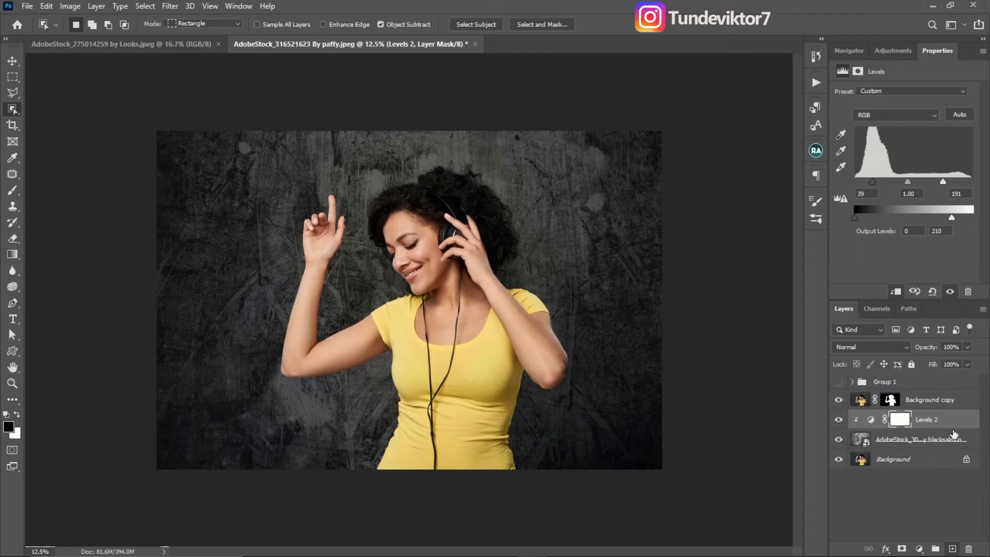
- Paint black on the Background copy's mask with a brush of about 70 px to hide the leftover backdrop patch beside the woman's mouth and chin
{"action": "left_click", "coordinate": [948, 440]}
{"action": "left_click", "coordinate": [890, 400]}
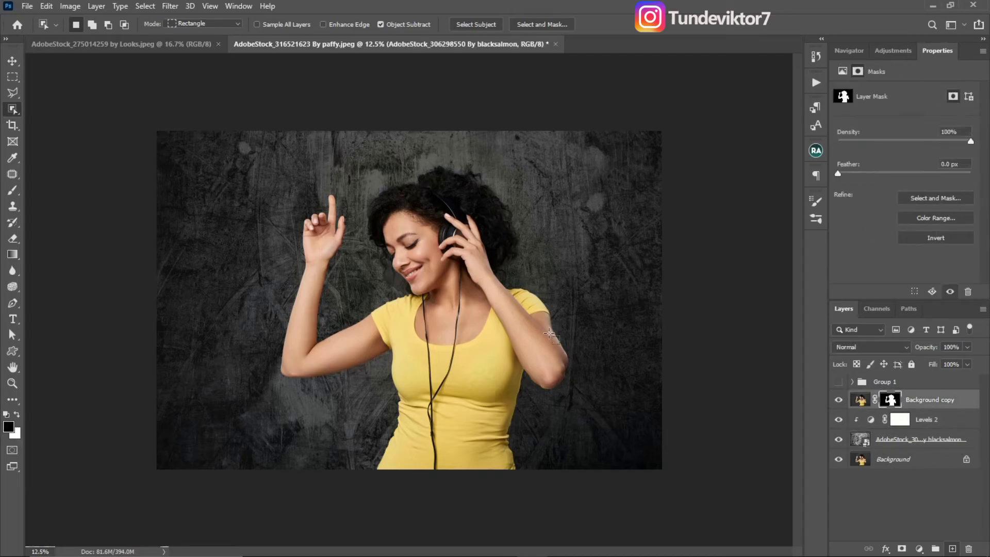
{"action": "key", "text": "z"}
{"action": "key", "text": "x"}
{"action": "left_click", "coordinate": [411, 284]}
{"action": "left_click", "coordinate": [405, 284]}
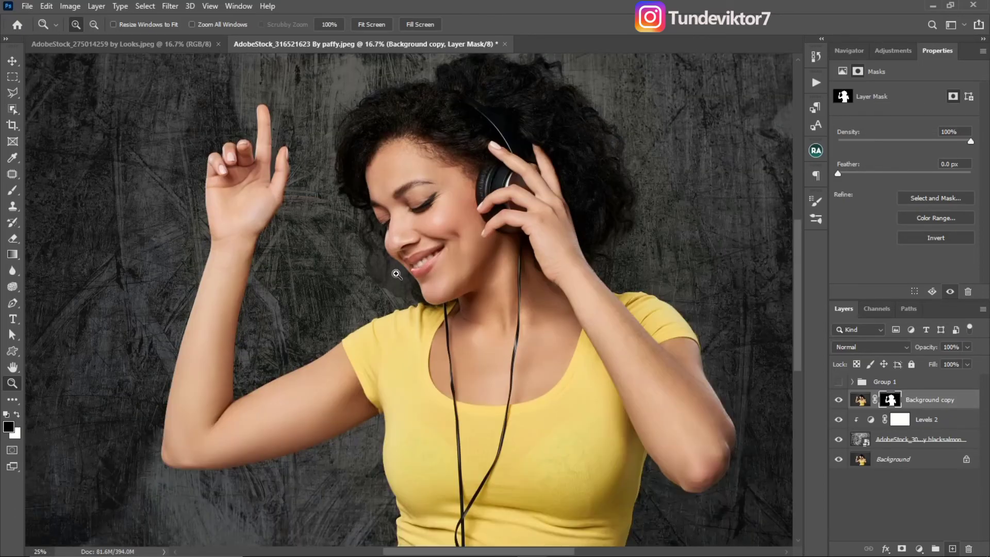
{"action": "left_click", "coordinate": [397, 283]}
{"action": "key", "text": "w"}
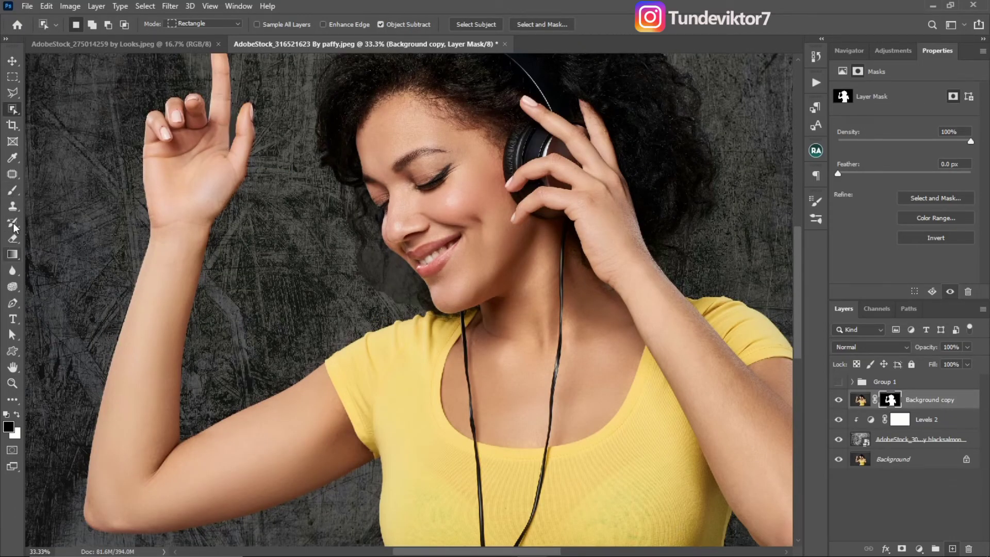
{"action": "left_click", "coordinate": [12, 190]}
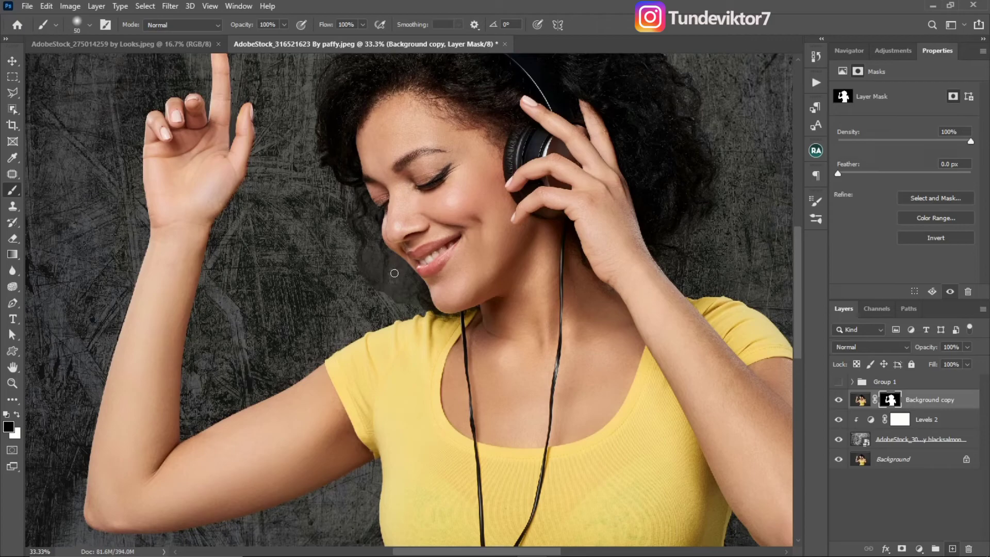
{"action": "key", "text": "bracketright"}
{"action": "key", "text": "bracketright"}
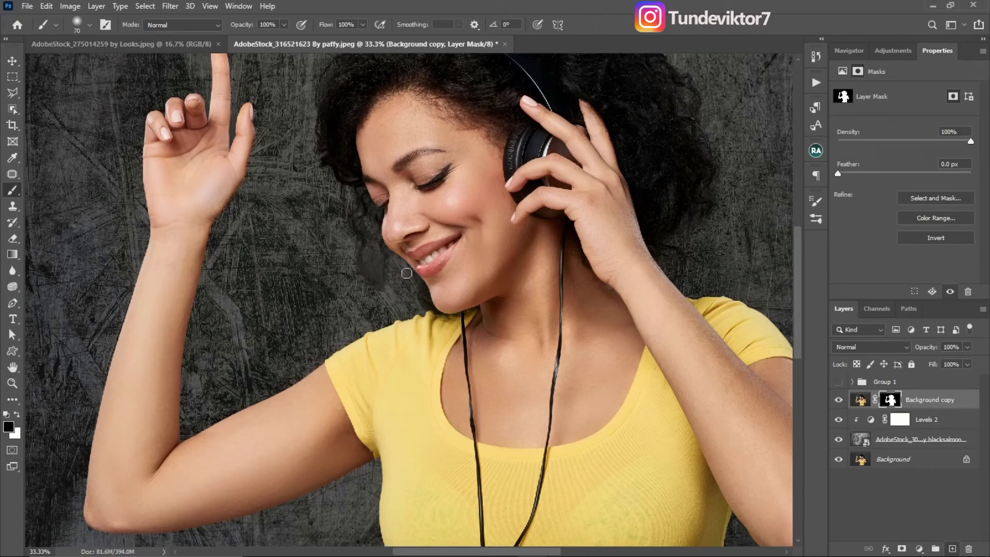
{"action": "key", "text": "bracketright"}
{"action": "mouse_move", "coordinate": [377, 286]}
{"action": "left_mouse_down"}
{"action": "mouse_move", "coordinate": [369, 253]}
{"action": "mouse_move", "coordinate": [377, 281]}
{"action": "left_mouse_up"}
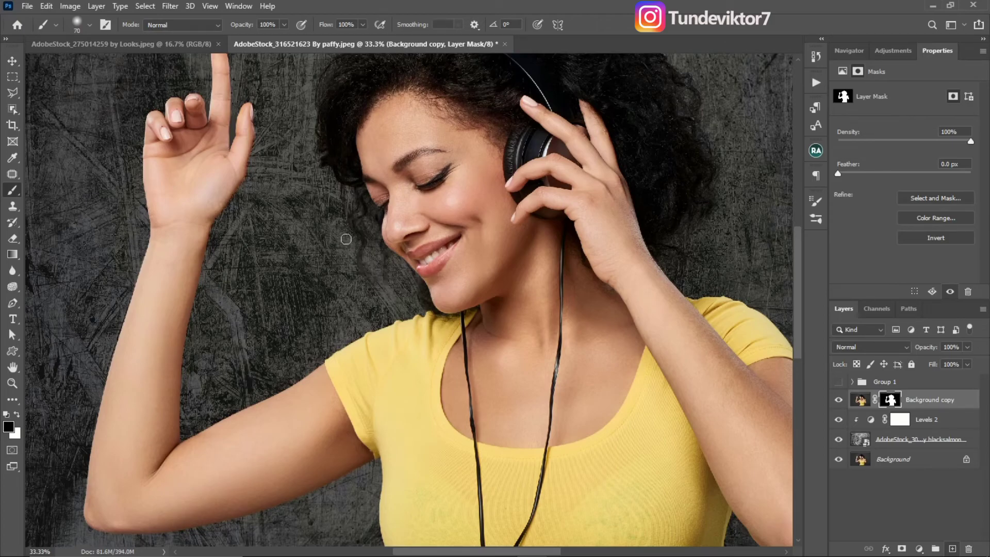
{"action": "key", "text": "bracketleft"}
{"action": "key", "text": "bracketleft"}
{"action": "key", "text": "bracketleft"}
{"action": "key", "text": "z"}
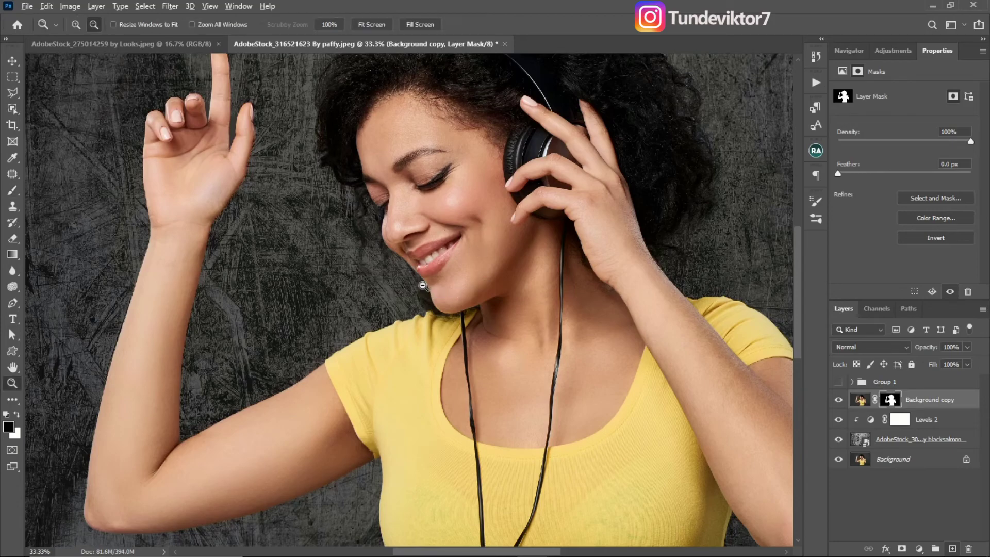
{"action": "left_click", "coordinate": [392, 292], "text": "alt"}
{"action": "left_click", "coordinate": [391, 289], "text": "alt"}
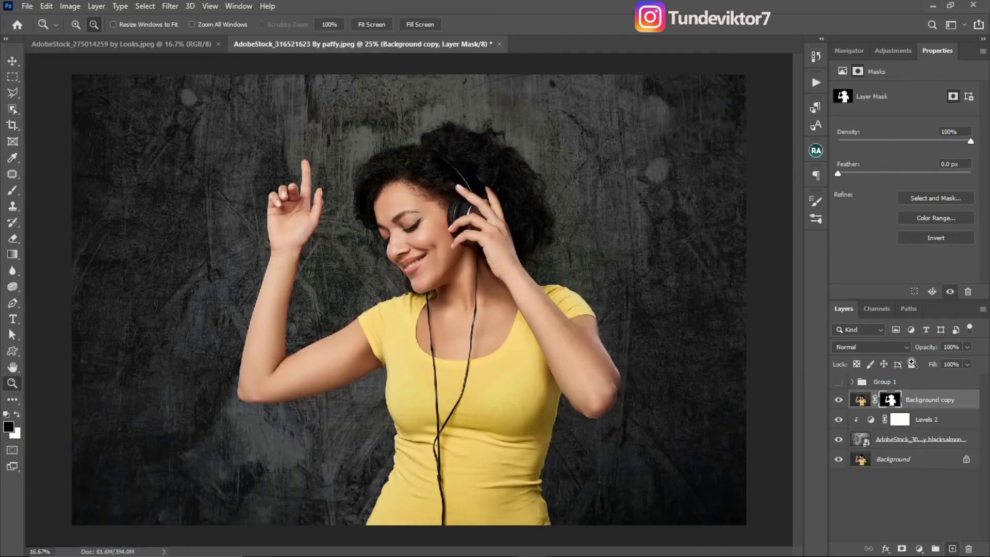
- Compare the backdrop with the Levels adjustment and the texture layer hidden and shown, leaving both visible
{"action": "key", "text": "b"}
{"action": "left_click", "coordinate": [962, 420]}
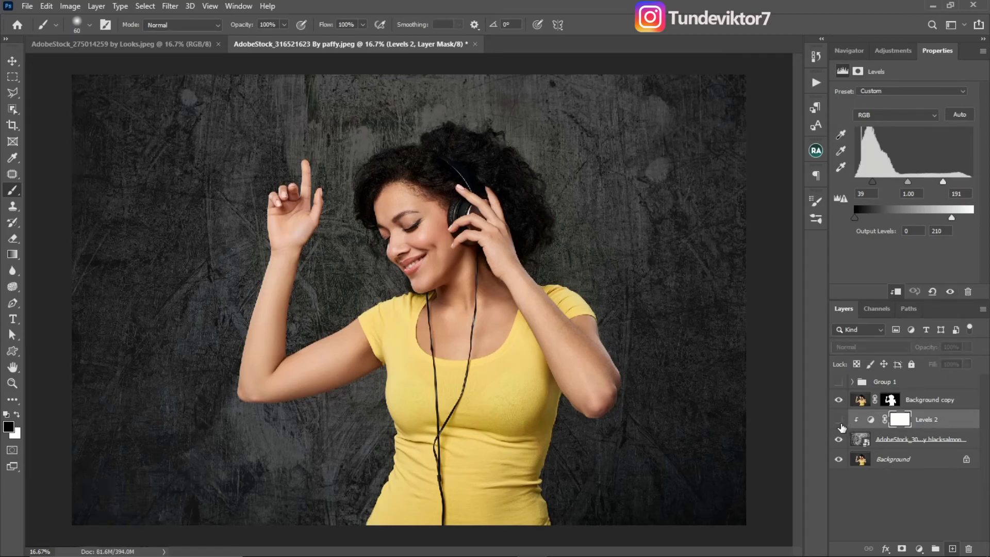
{"action": "left_click", "coordinate": [840, 440]}
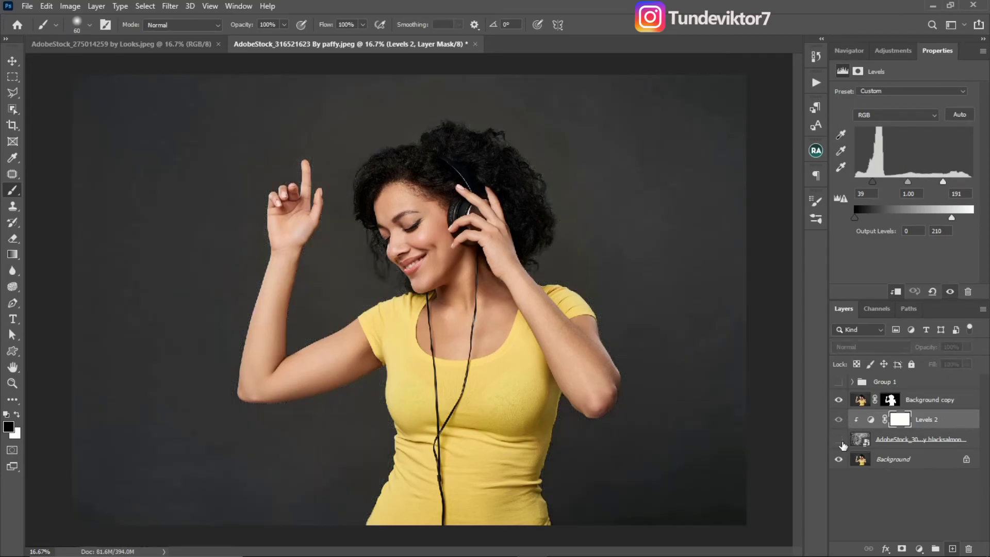
{"action": "left_click", "coordinate": [841, 442]}
{"action": "left_click", "coordinate": [841, 442]}
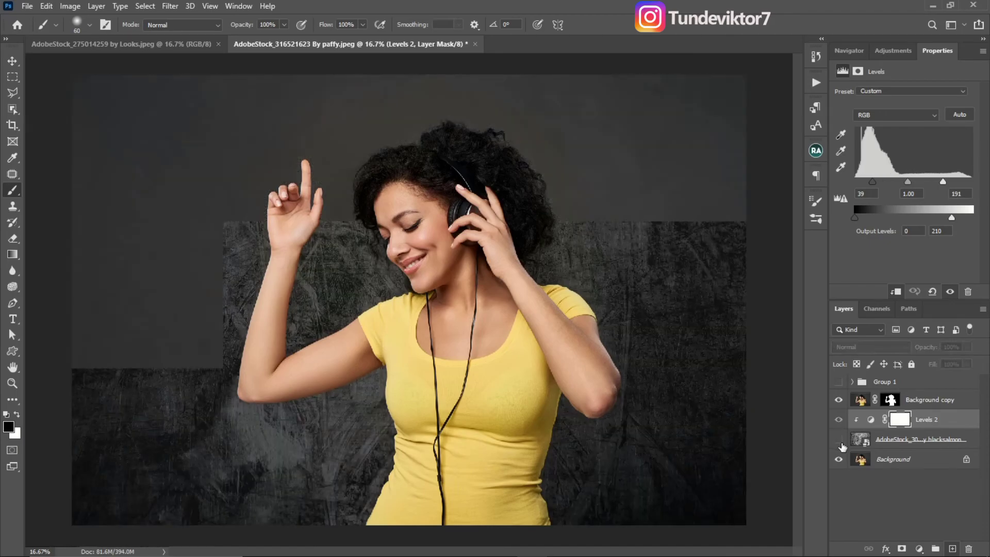
{"action": "left_click", "coordinate": [843, 443]}
{"action": "key", "text": "z"}
{"action": "left_click", "coordinate": [315, 345], "text": "alt"}
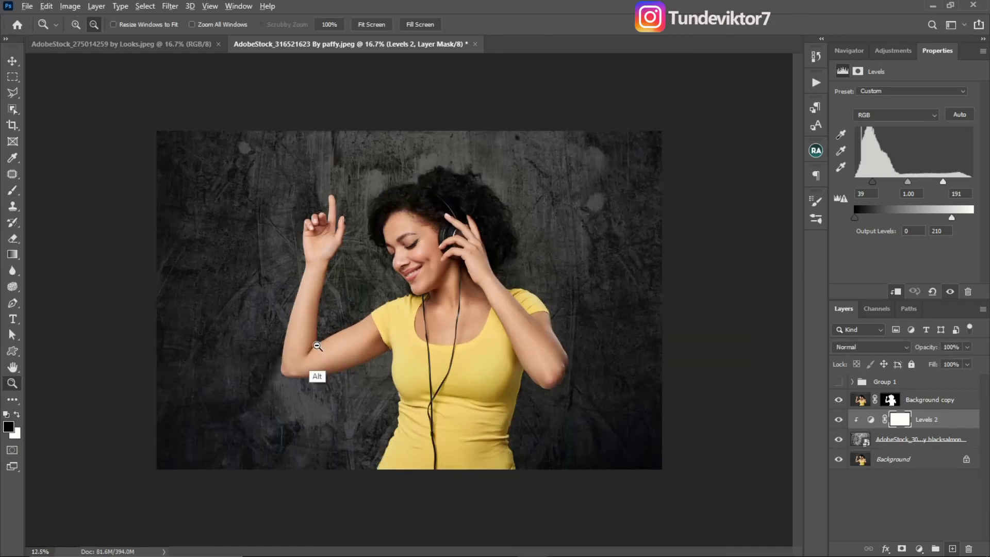
{"action": "left_click", "coordinate": [347, 349], "text": "alt"}
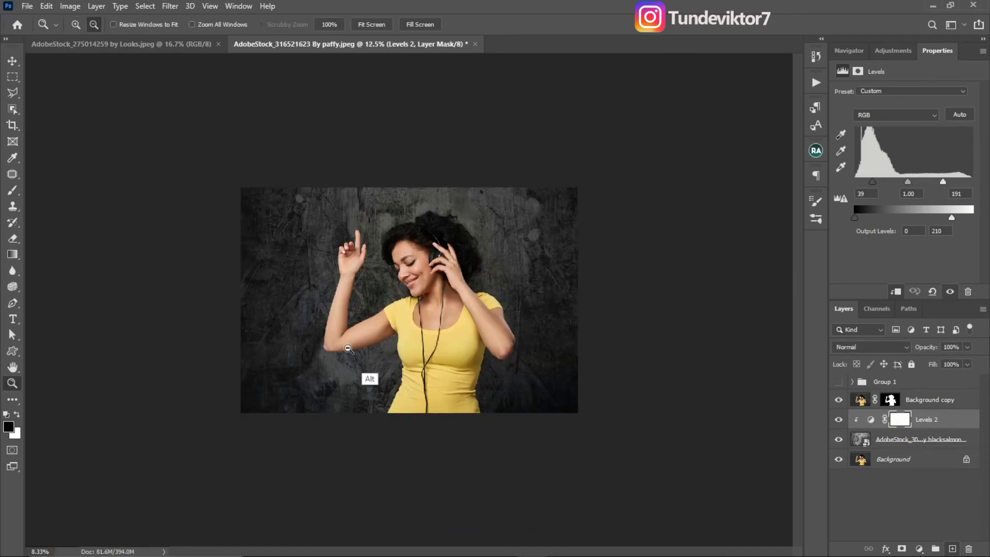
- Group the Background copy, the clipped Levels adjustment and the grunge texture layer
{"action": "left_click", "coordinate": [948, 447], "text": "shift"}
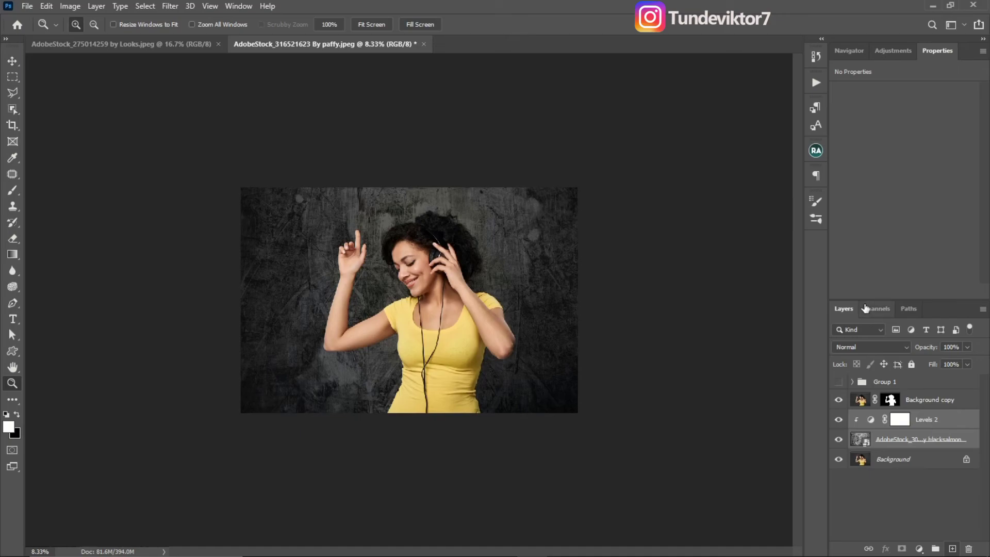
{"action": "left_click", "coordinate": [967, 405]}
{"action": "left_click", "coordinate": [958, 445], "text": "shift"}
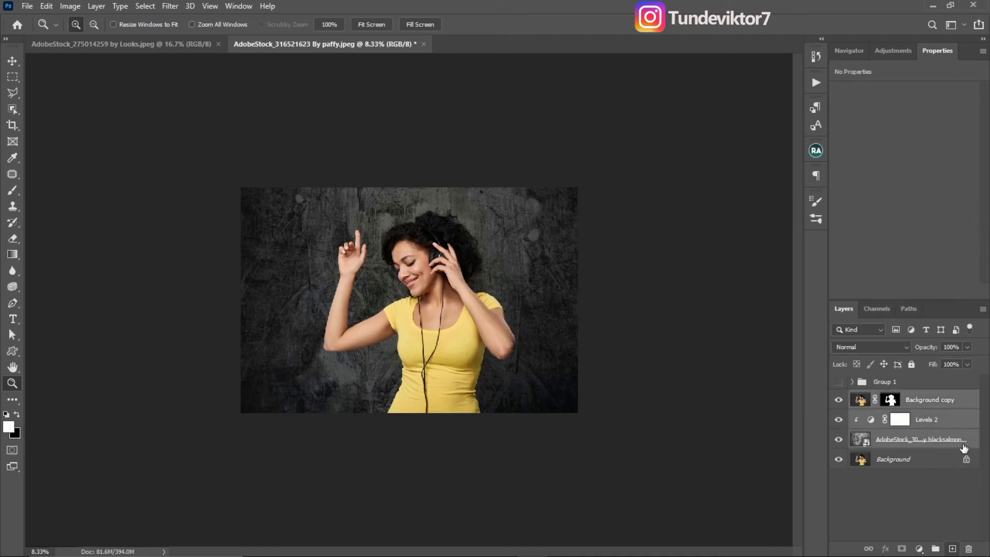
{"action": "key", "text": "ctrl+g"}
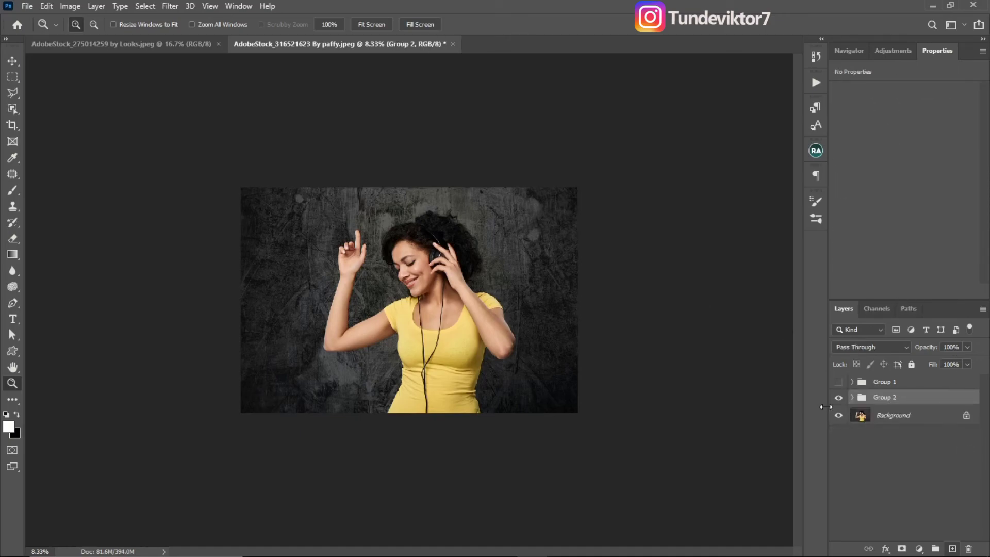
- Compare Group 1, Group 2 and the original photo by toggling their visibility, leaving Group 2 shown and Group 1 hidden
{"action": "left_click", "coordinate": [838, 397]}
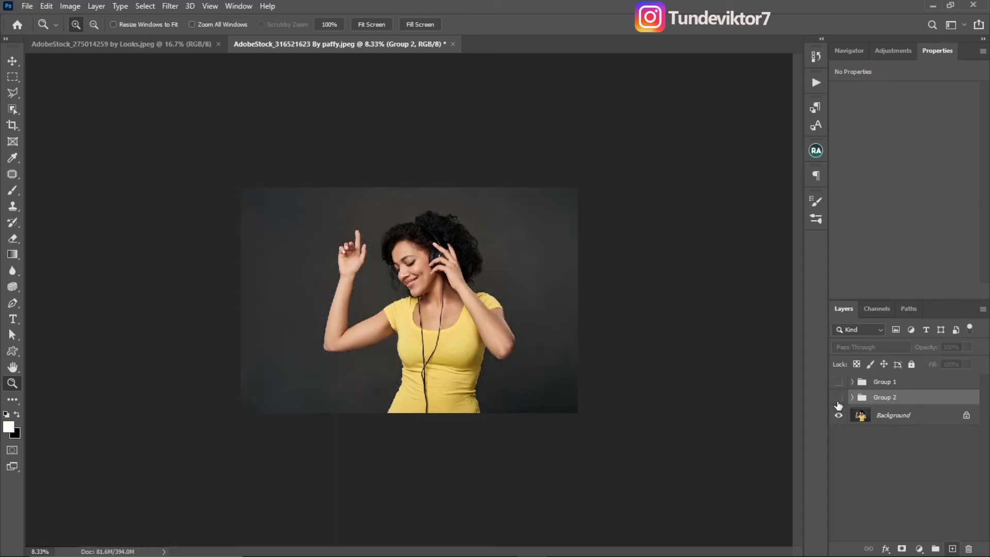
{"action": "left_click", "coordinate": [838, 397]}
{"action": "left_click", "coordinate": [838, 397]}
{"action": "left_click", "coordinate": [838, 382]}
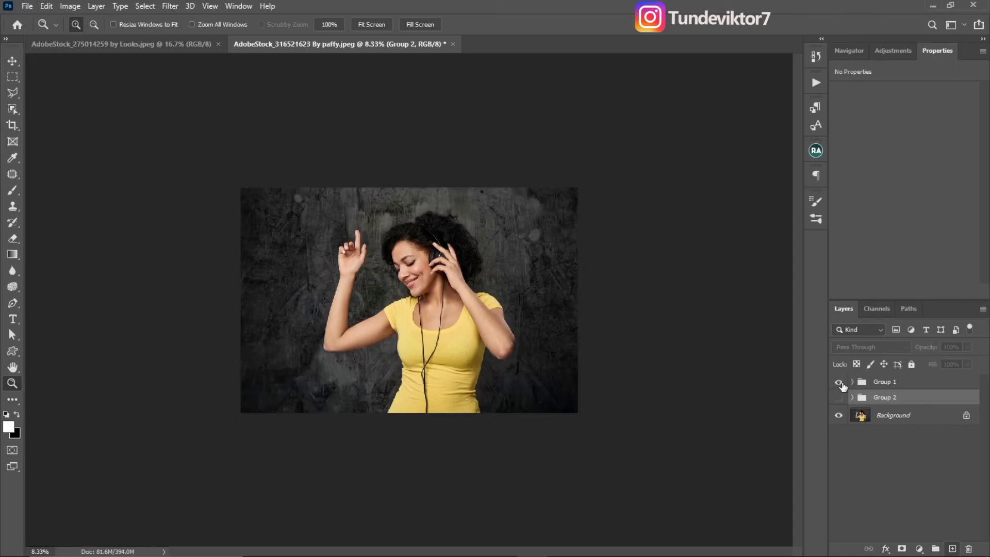
{"action": "left_click", "coordinate": [840, 385]}
{"action": "left_click", "coordinate": [840, 385]}
{"action": "left_click", "coordinate": [839, 398]}
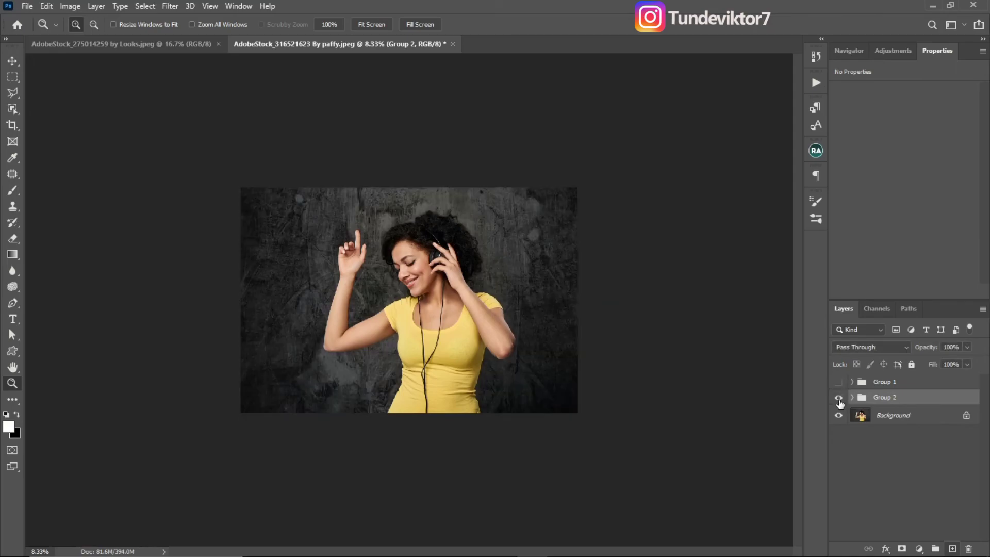
{"action": "left_click", "coordinate": [839, 401]}
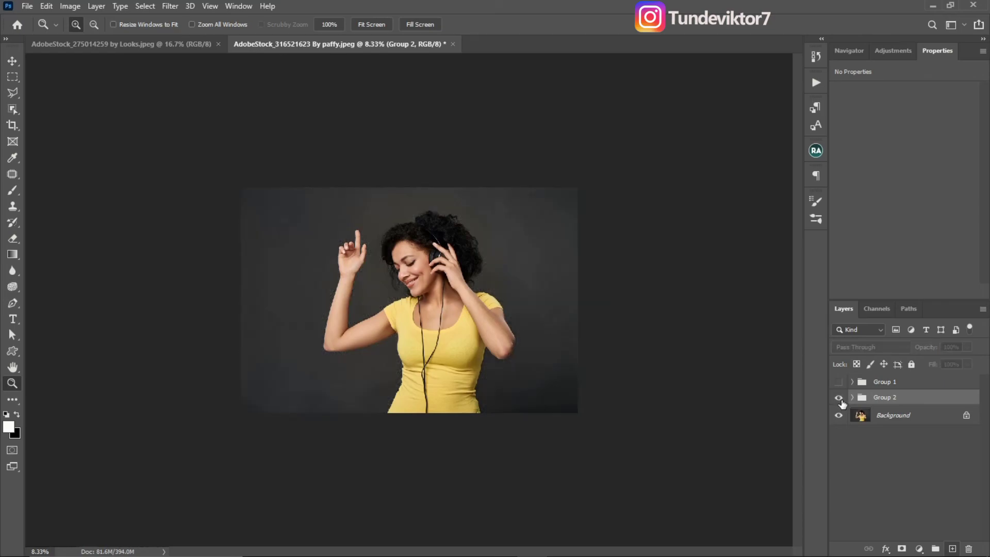
{"action": "left_click", "coordinate": [839, 398]}
{"action": "left_click", "coordinate": [839, 396]}
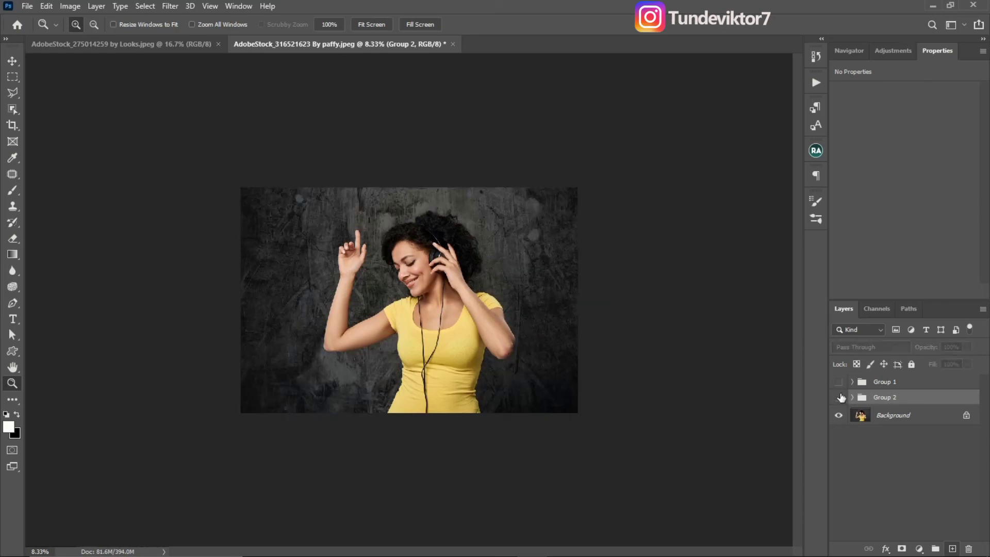
{"action": "left_click", "coordinate": [839, 383]}
{"action": "left_click", "coordinate": [840, 383]}
{"action": "left_click", "coordinate": [839, 397]}
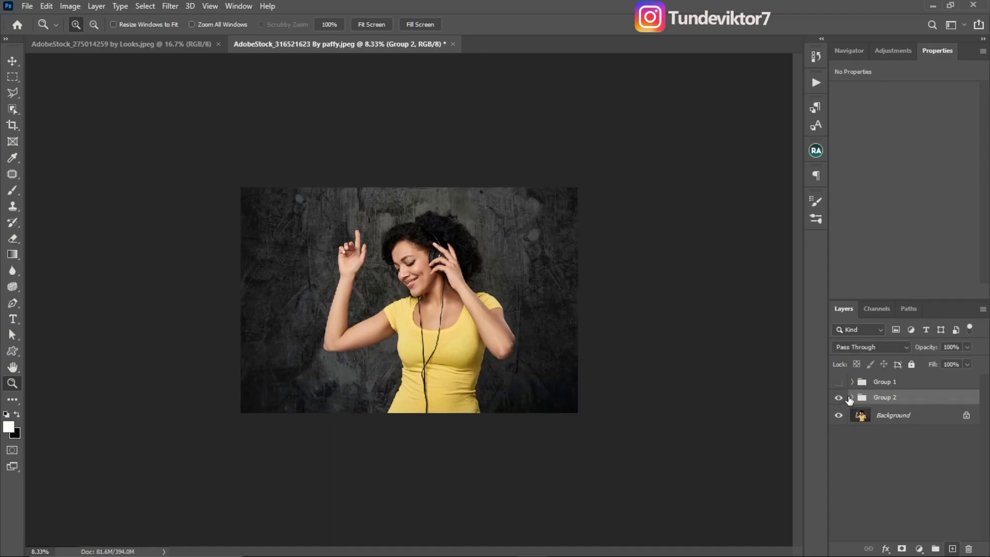
{"action": "key", "text": "b"}
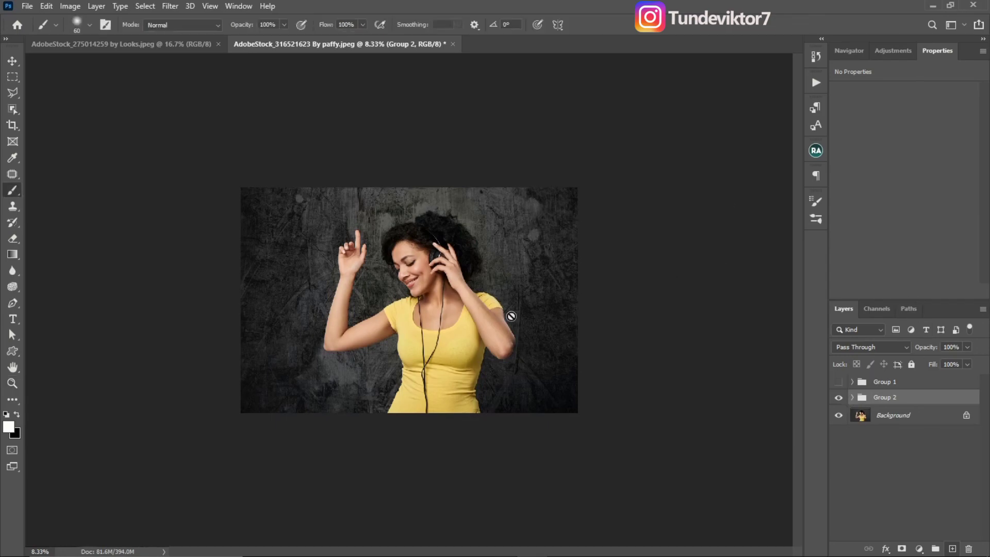